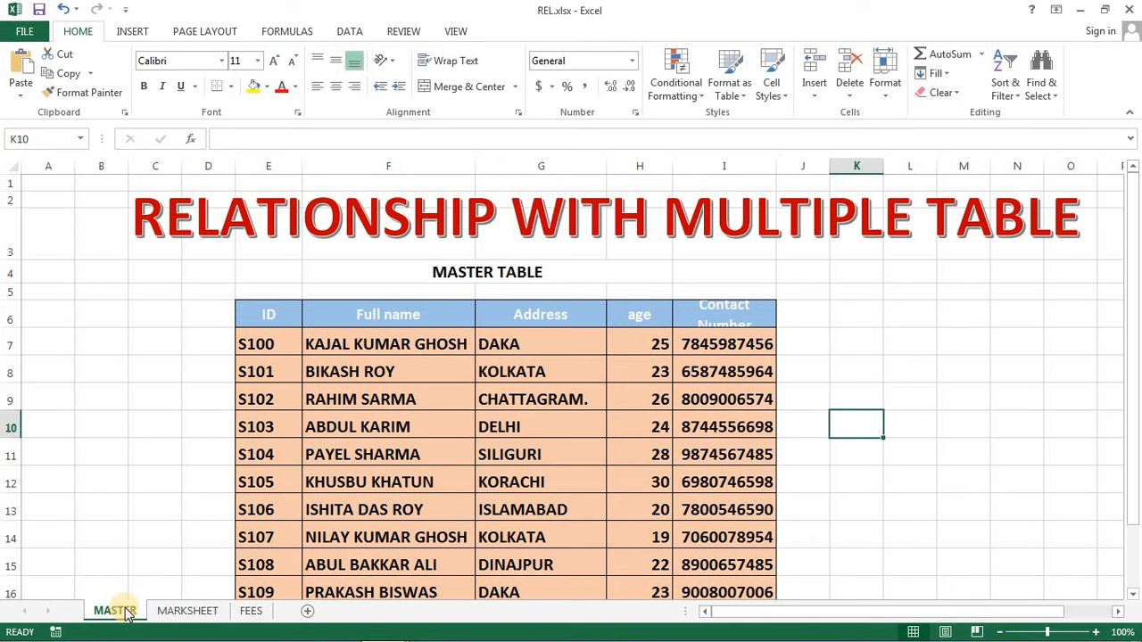
Examine the tables on the MASTER, MARKSHEET and FEES sheets, including the full name and total amount columns.
{"action": "left_click", "coordinate": [182, 611]}
{"action": "left_click", "coordinate": [250, 611]}
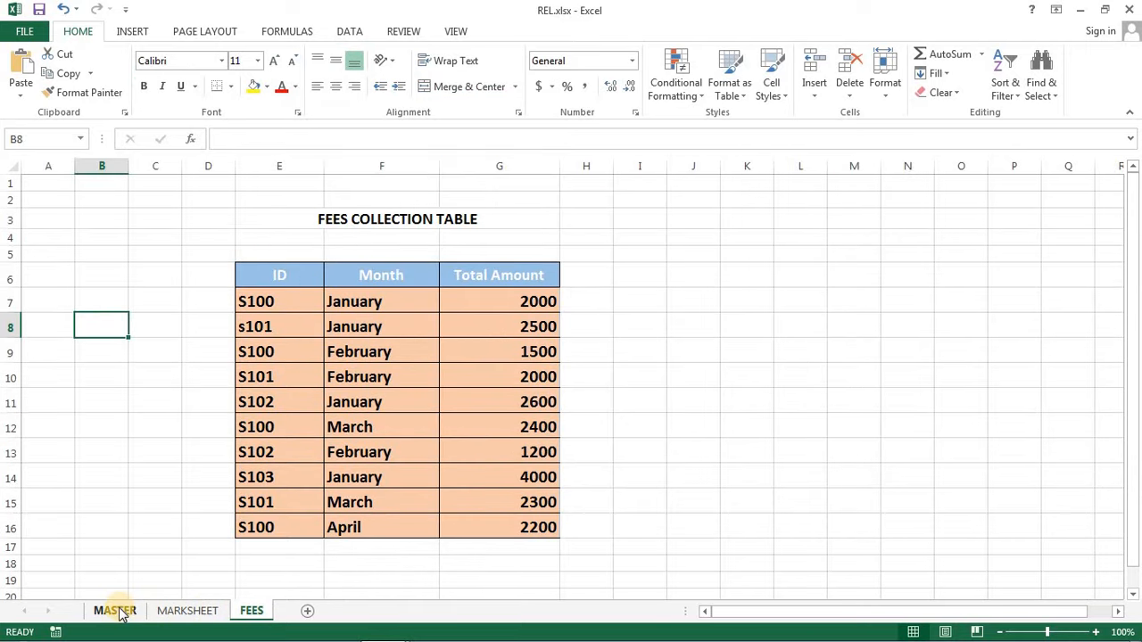
{"action": "left_click", "coordinate": [116, 611]}
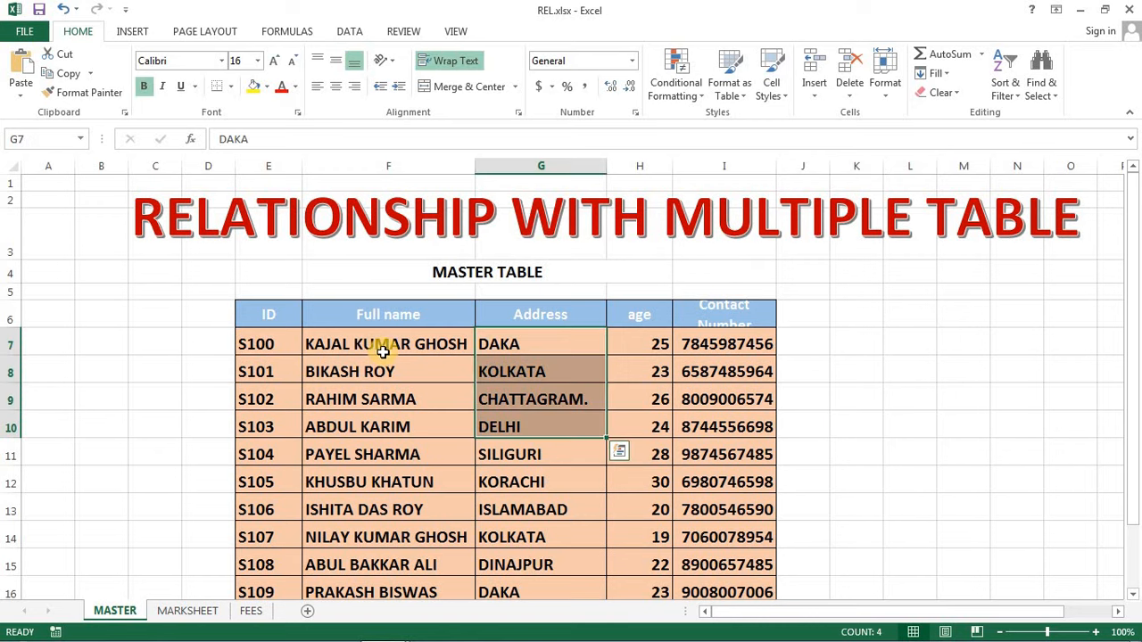
{"action": "left_click_drag", "start_coordinate": [379, 348], "coordinate": [397, 428]}
{"action": "left_click", "coordinate": [187, 611]}
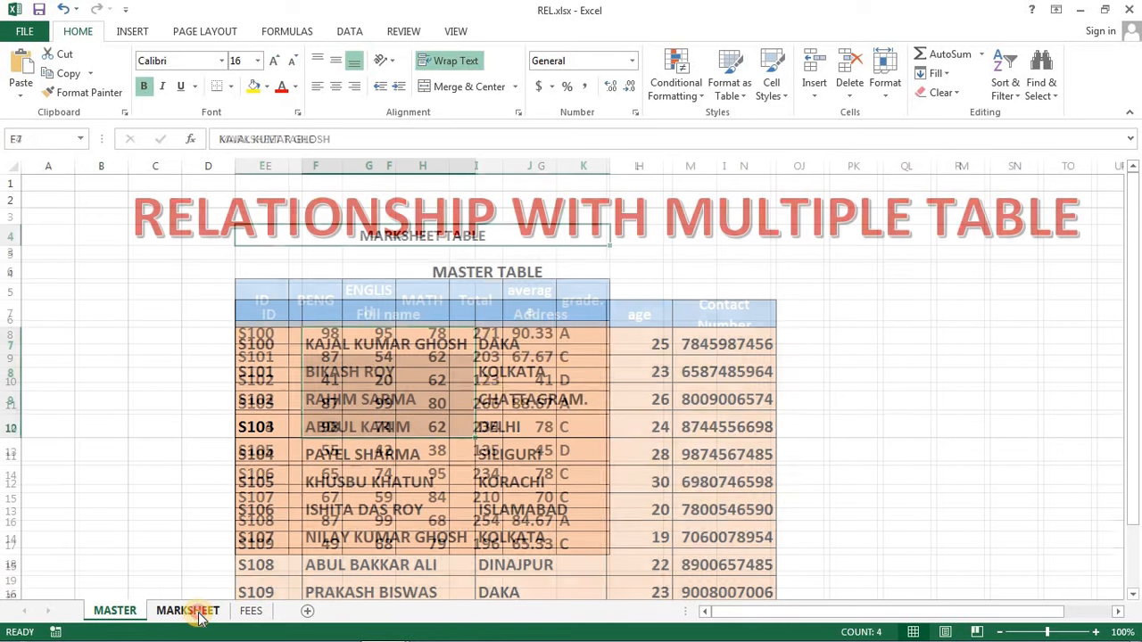
{"action": "left_click", "coordinate": [252, 614]}
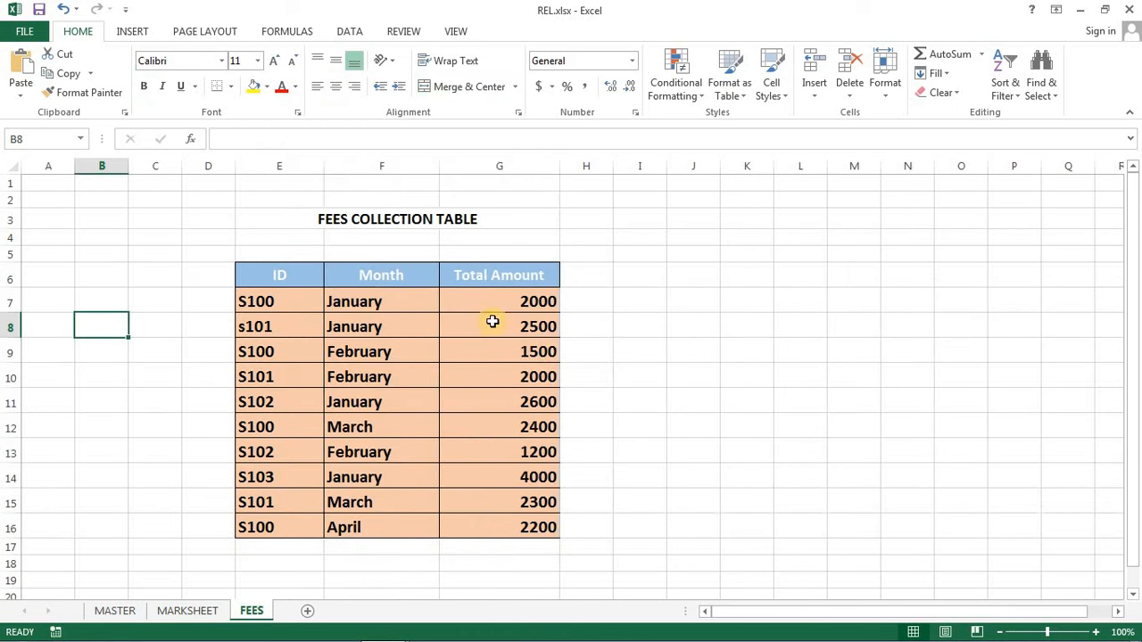
{"action": "left_click_drag", "start_coordinate": [499, 301], "coordinate": [492, 462]}
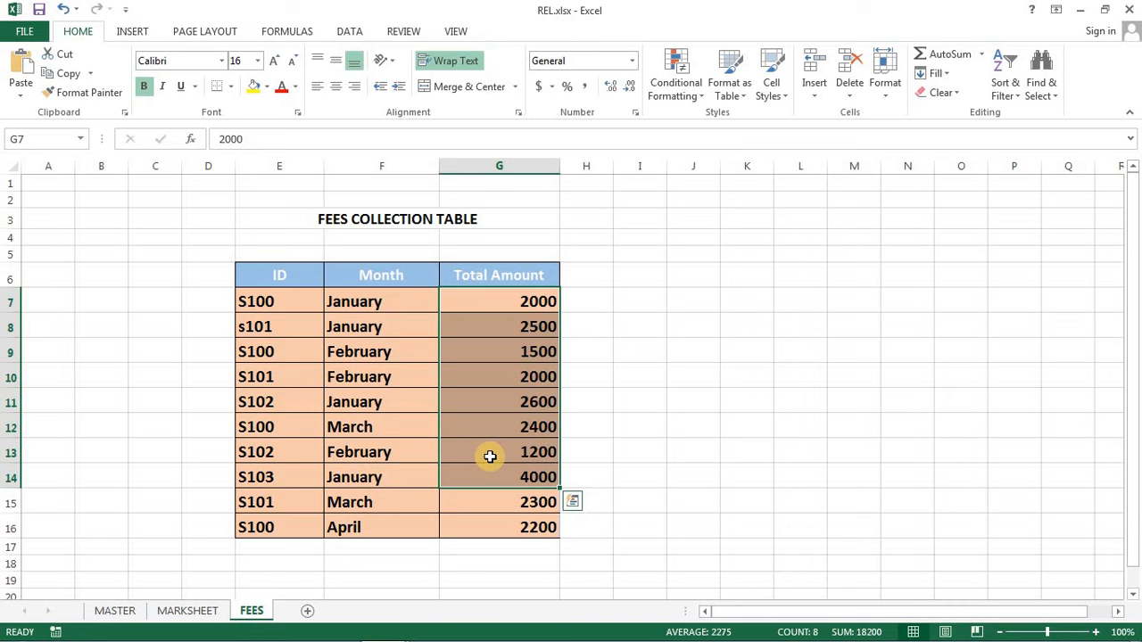
{"action": "left_click", "coordinate": [187, 612]}
{"action": "left_click", "coordinate": [117, 611]}
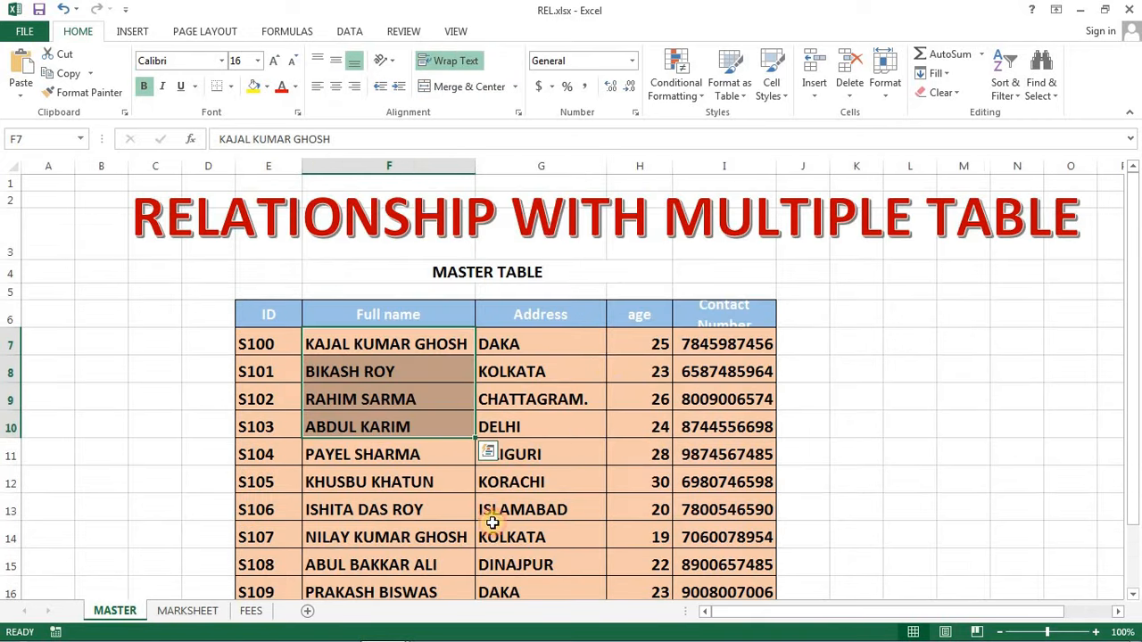
{"action": "left_click", "coordinate": [875, 367]}
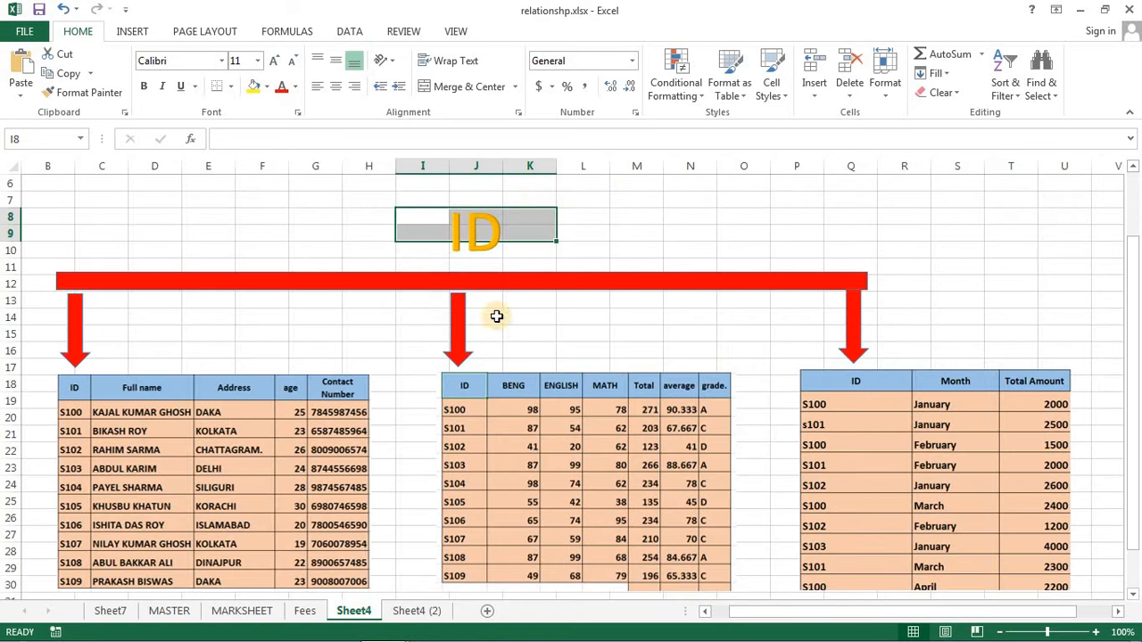
Examine the diagrams on Sheet4 and Sheet4 (2) of relationshp.xlsx to see how the ID column links the three tables.
{"action": "left_click", "coordinate": [205, 399]}
{"action": "left_click", "coordinate": [618, 390]}
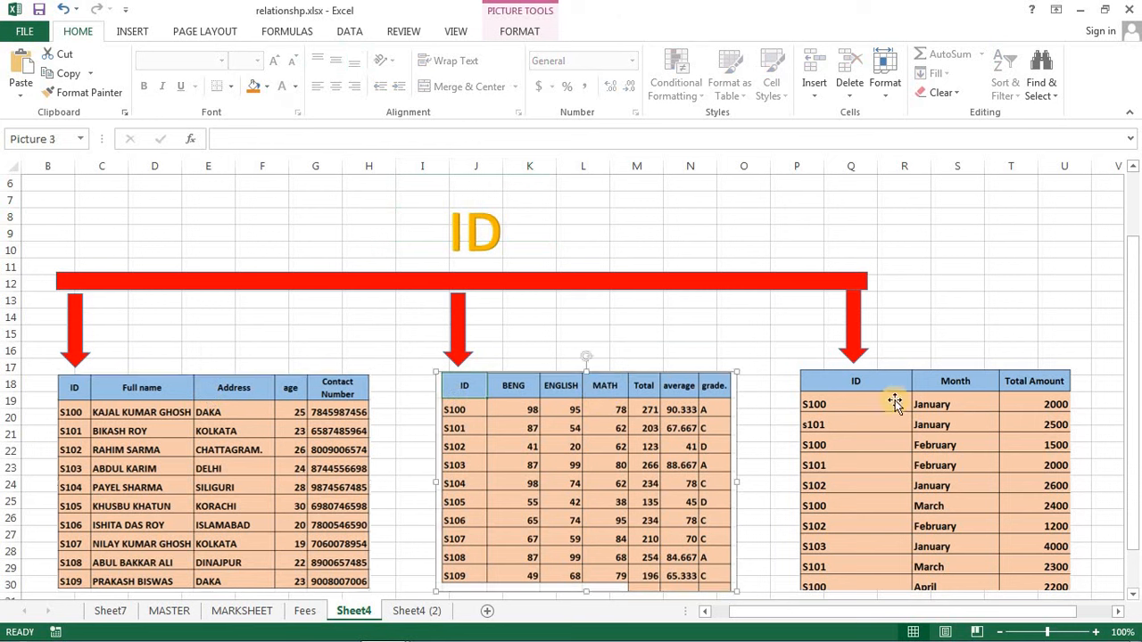
{"action": "left_click", "coordinate": [948, 391]}
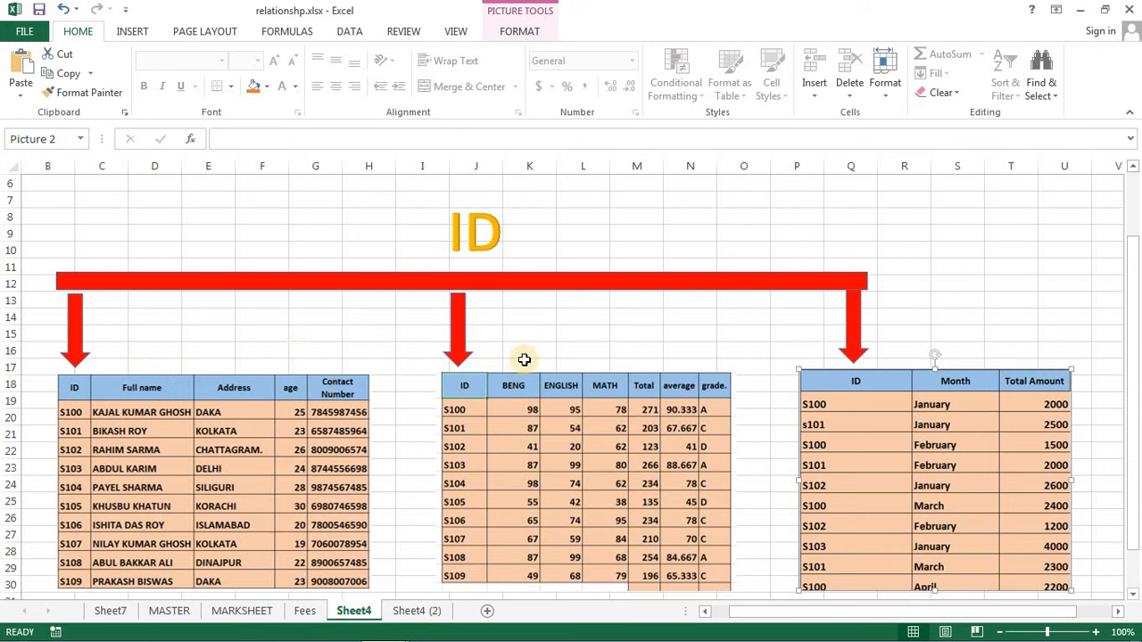
{"action": "left_click", "coordinate": [76, 390]}
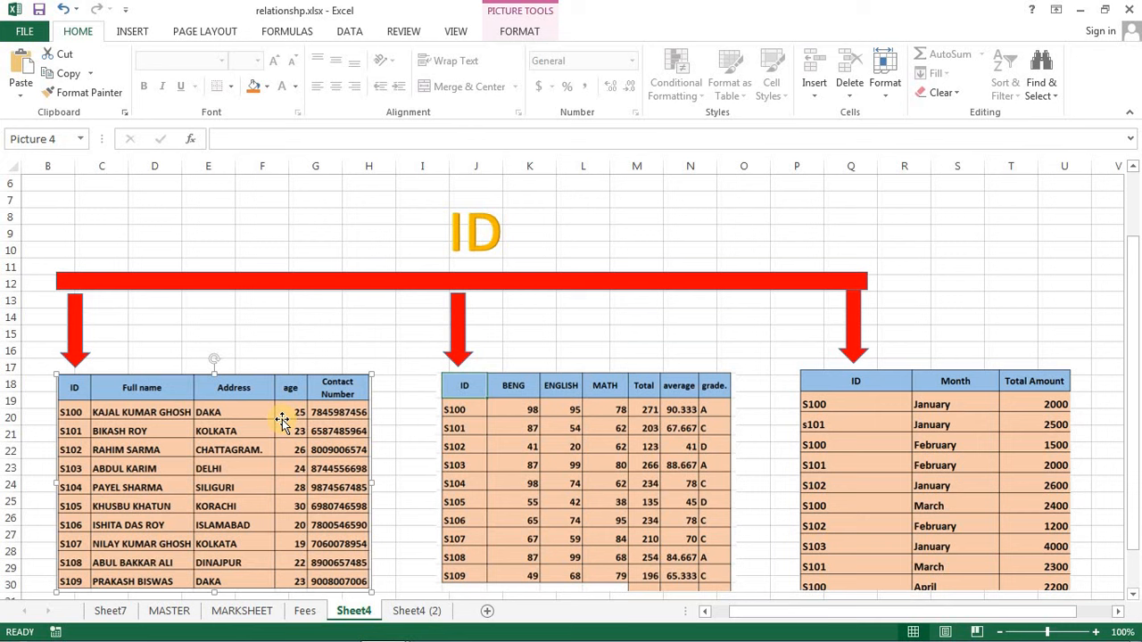
{"action": "left_click", "coordinate": [967, 451]}
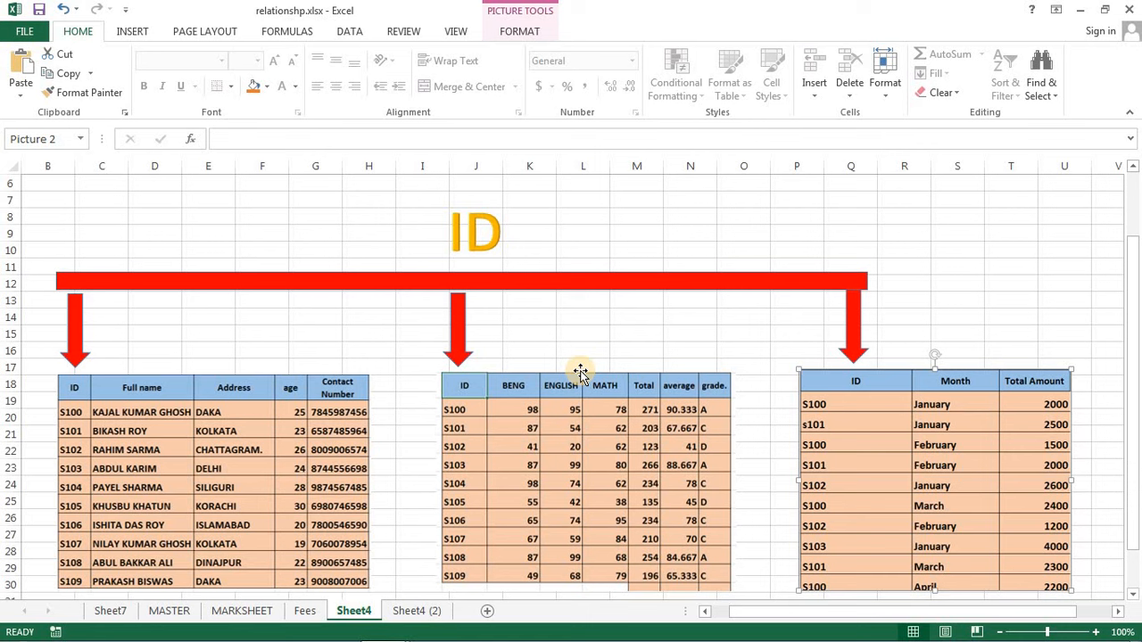
{"action": "left_click", "coordinate": [419, 611]}
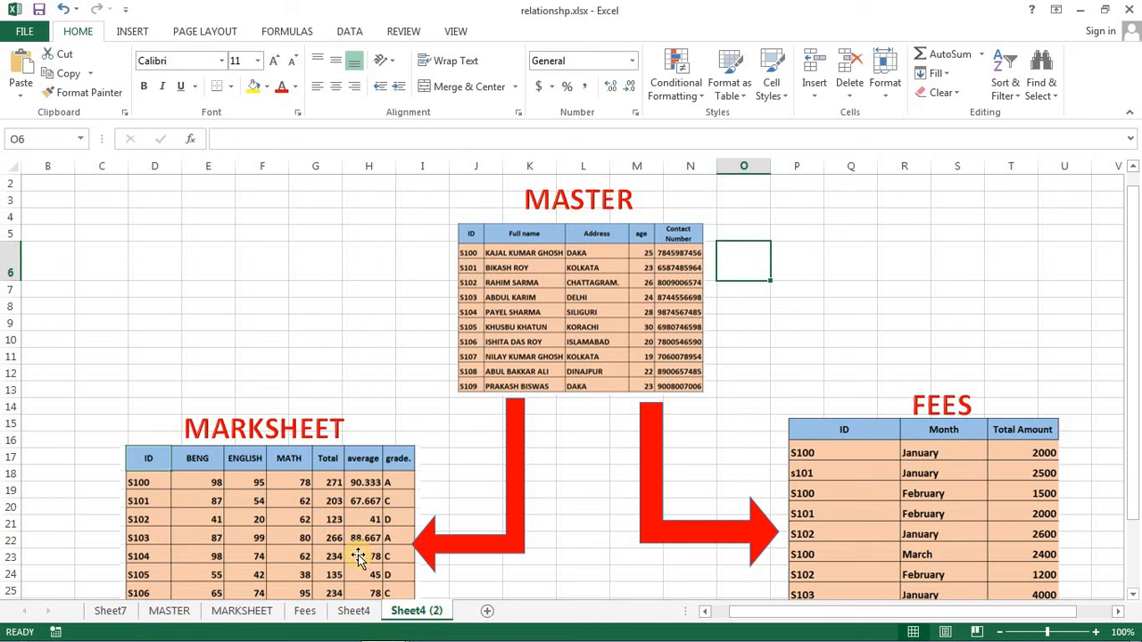
{"action": "left_click", "coordinate": [580, 230]}
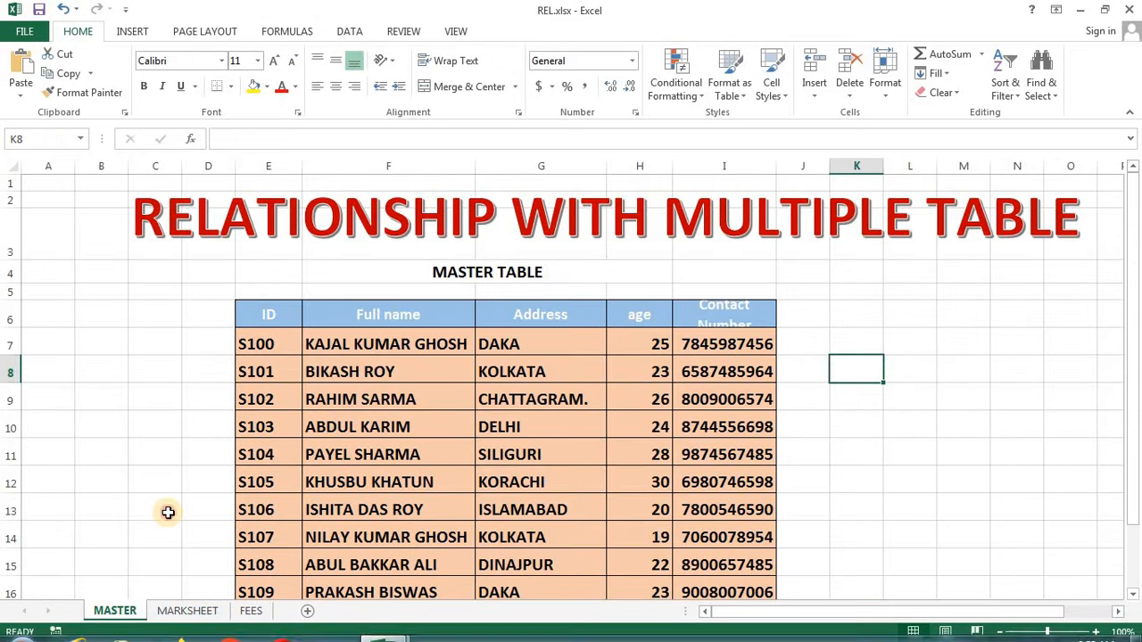
Review the MARKSHEET and FEES sheets in REL.xlsx and return to the MASTER sheet.
{"action": "left_click", "coordinate": [167, 512]}
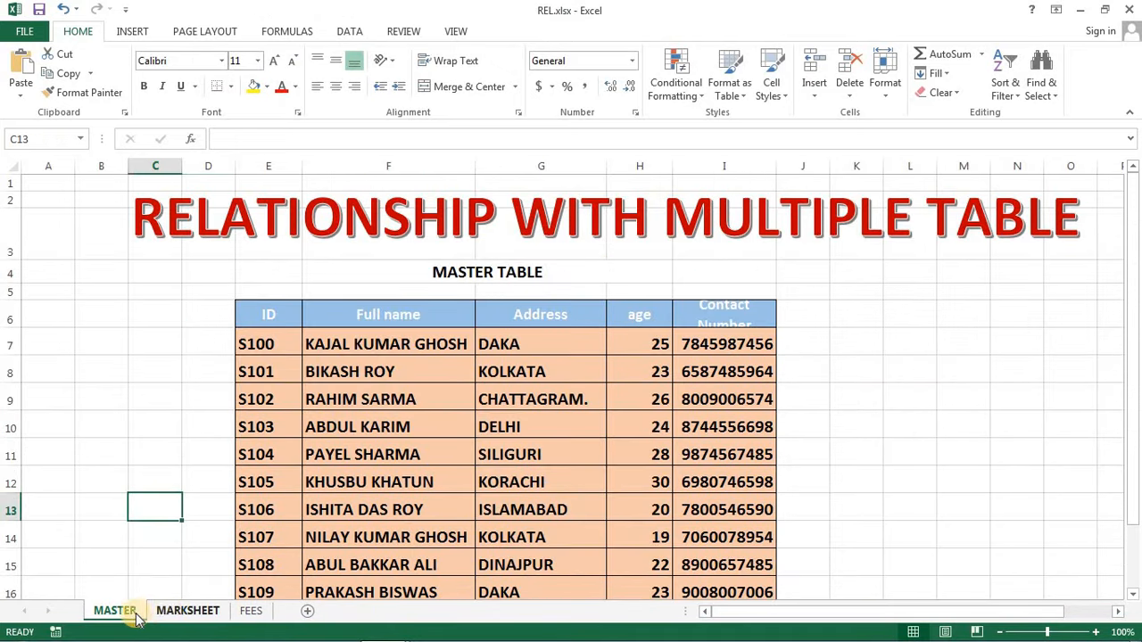
{"action": "left_click", "coordinate": [181, 614]}
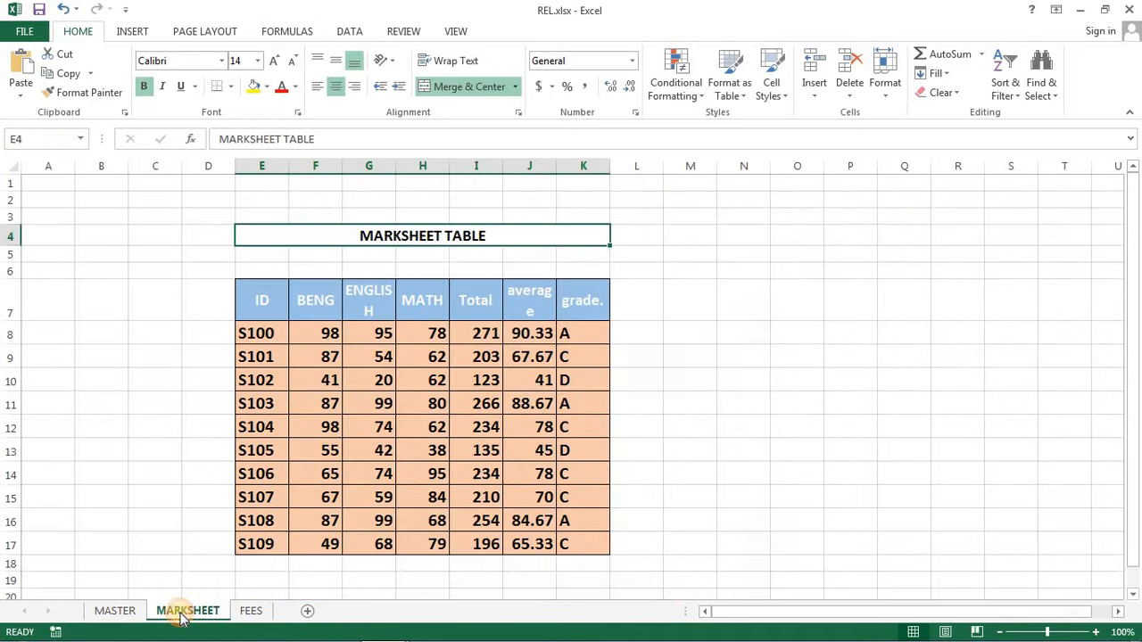
{"action": "left_click", "coordinate": [253, 614]}
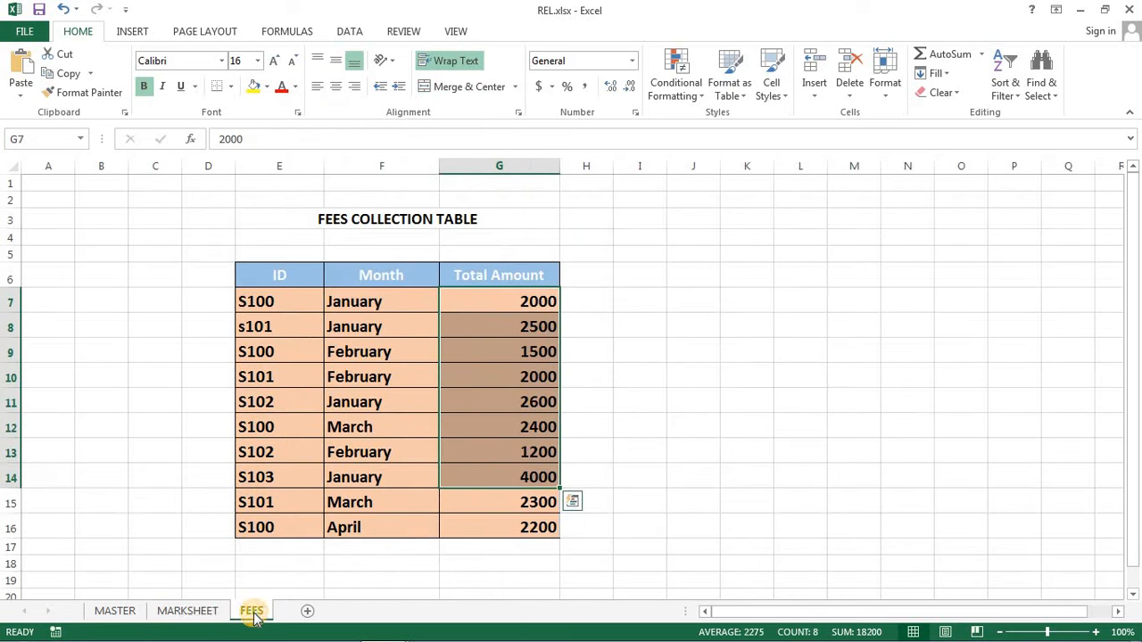
{"action": "left_click", "coordinate": [118, 613]}
Examine the full extent of the master data, from the ID header to the last contact number row.
{"action": "left_click", "coordinate": [483, 463]}
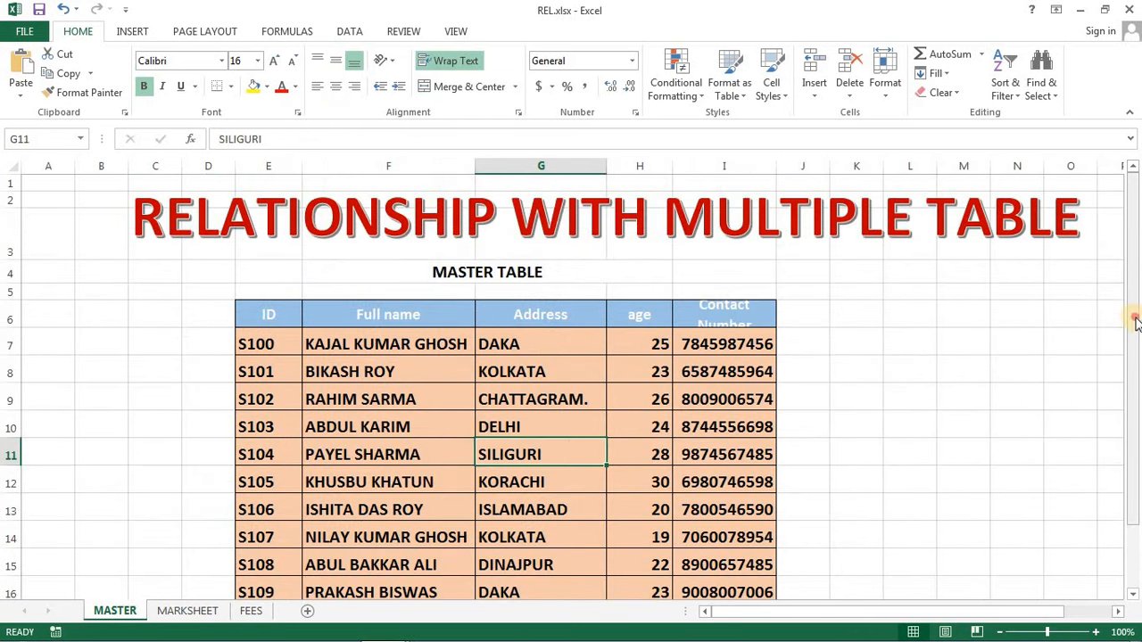
{"action": "mouse_move", "coordinate": [1134, 315]}
{"action": "left_mouse_down"}
{"action": "mouse_move", "coordinate": [1137, 357]}
{"action": "mouse_move", "coordinate": [1137, 308]}
{"action": "left_mouse_up"}
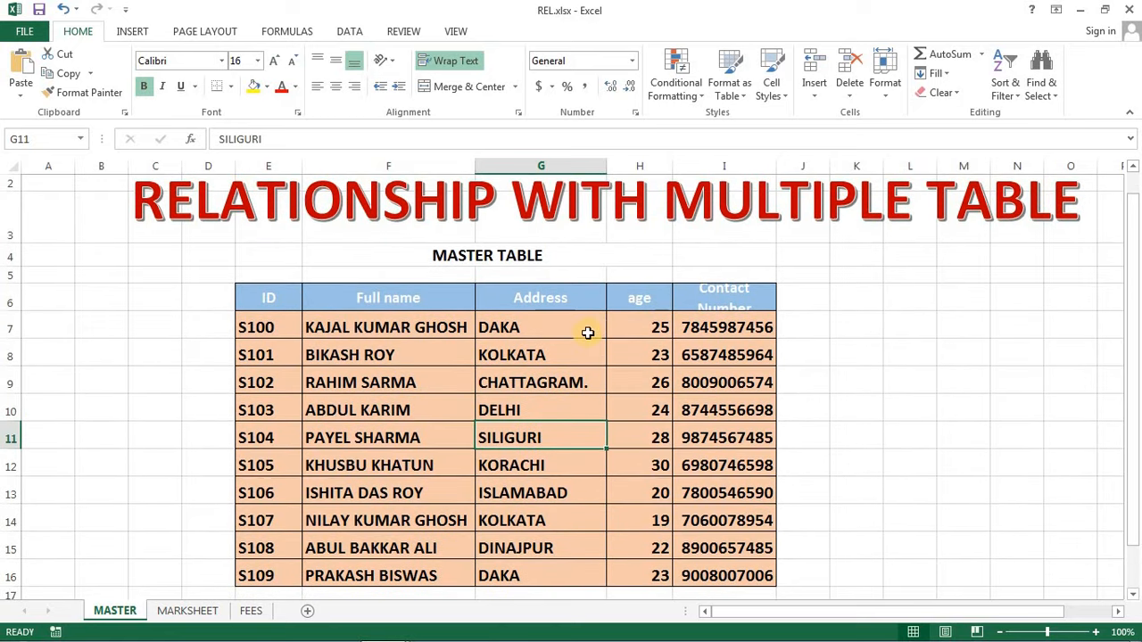
{"action": "left_click", "coordinate": [547, 346]}
{"action": "left_click_drag", "start_coordinate": [288, 303], "coordinate": [743, 580]}
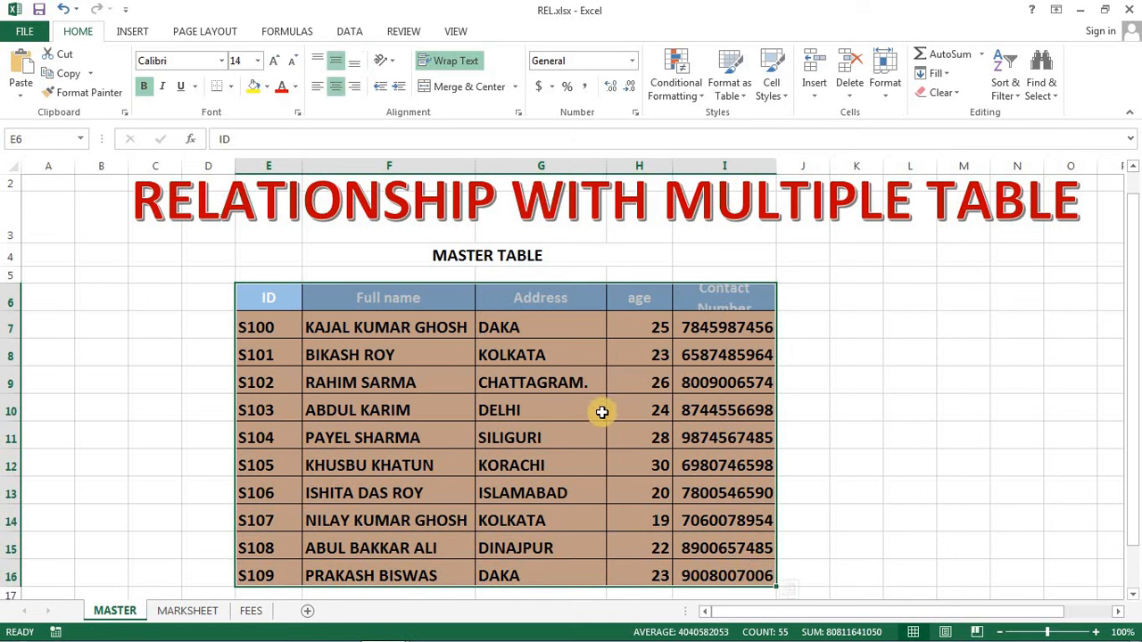
{"action": "left_click", "coordinate": [665, 410]}
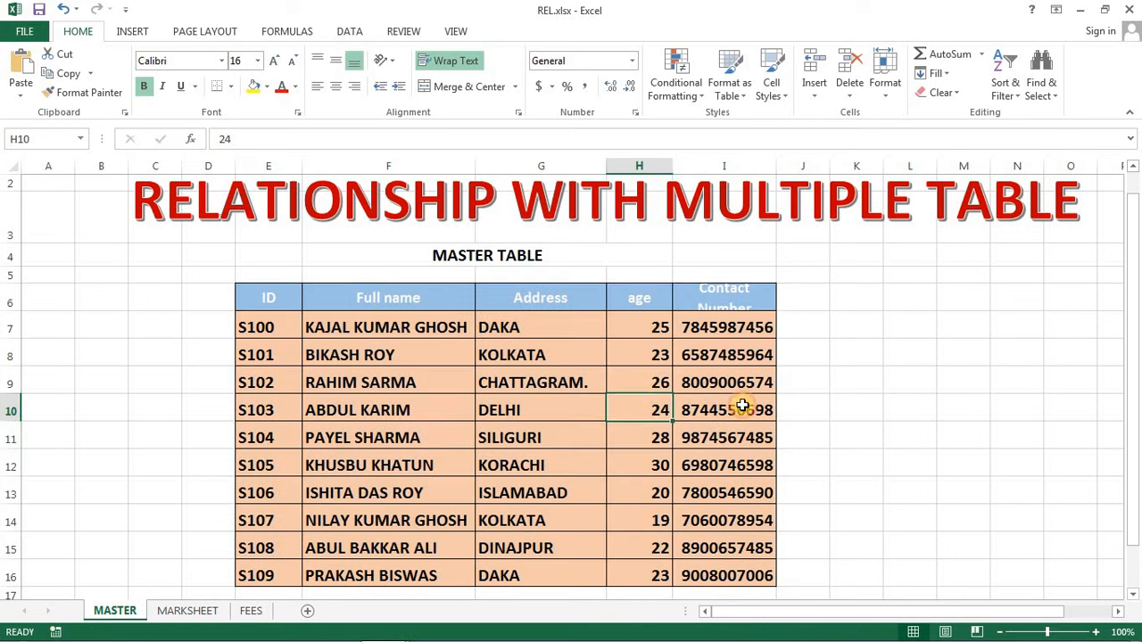
{"action": "left_click", "coordinate": [440, 384]}
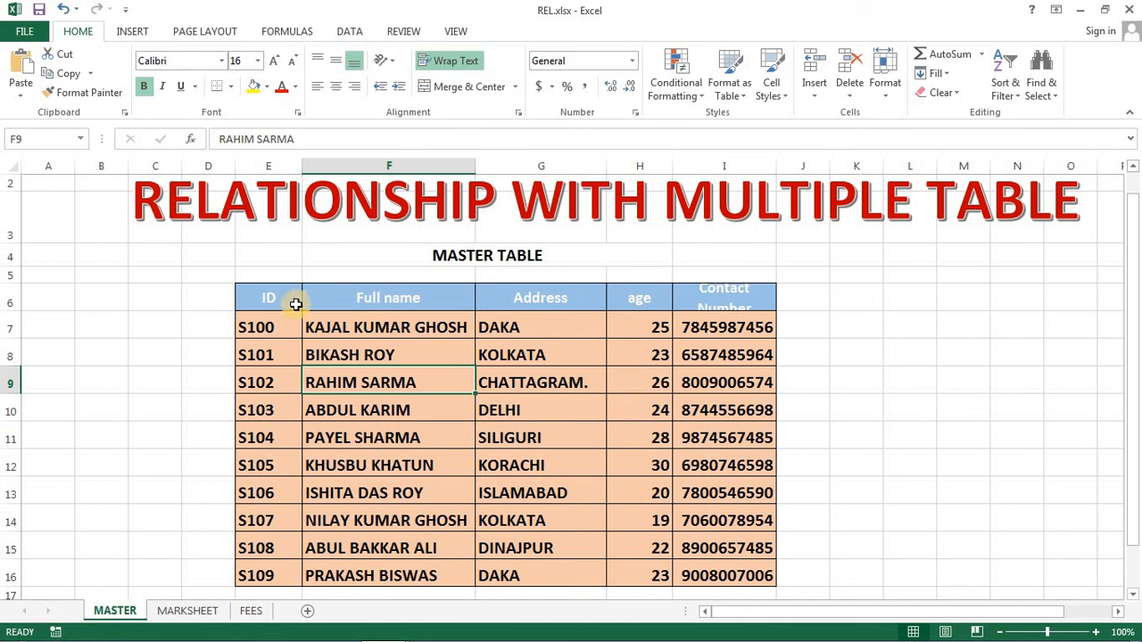
{"action": "left_click_drag", "start_coordinate": [294, 298], "coordinate": [757, 509]}
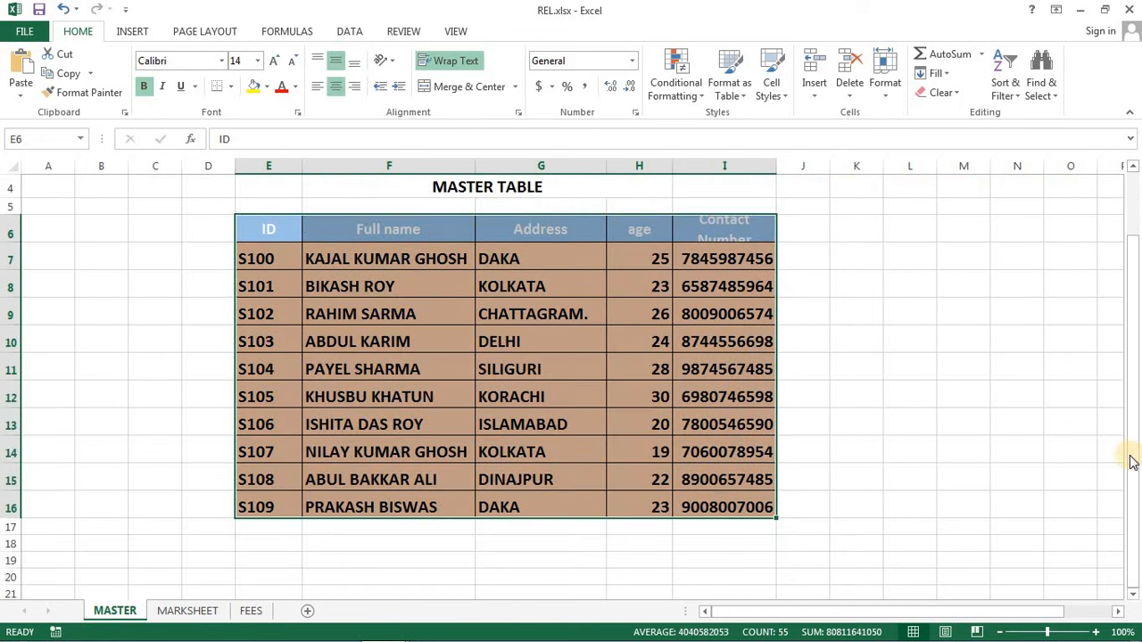
{"action": "scroll", "coordinate": [554, 387], "scroll_direction": "up", "scroll_amount": 1}
{"action": "left_click", "coordinate": [553, 387]}
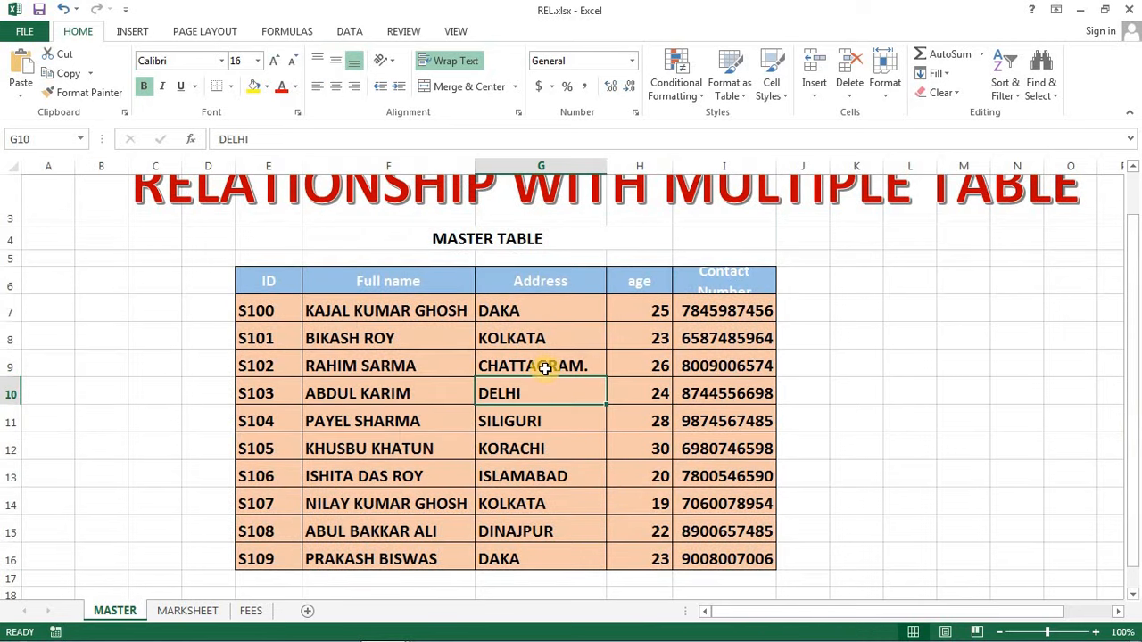
{"action": "left_click", "coordinate": [543, 370]}
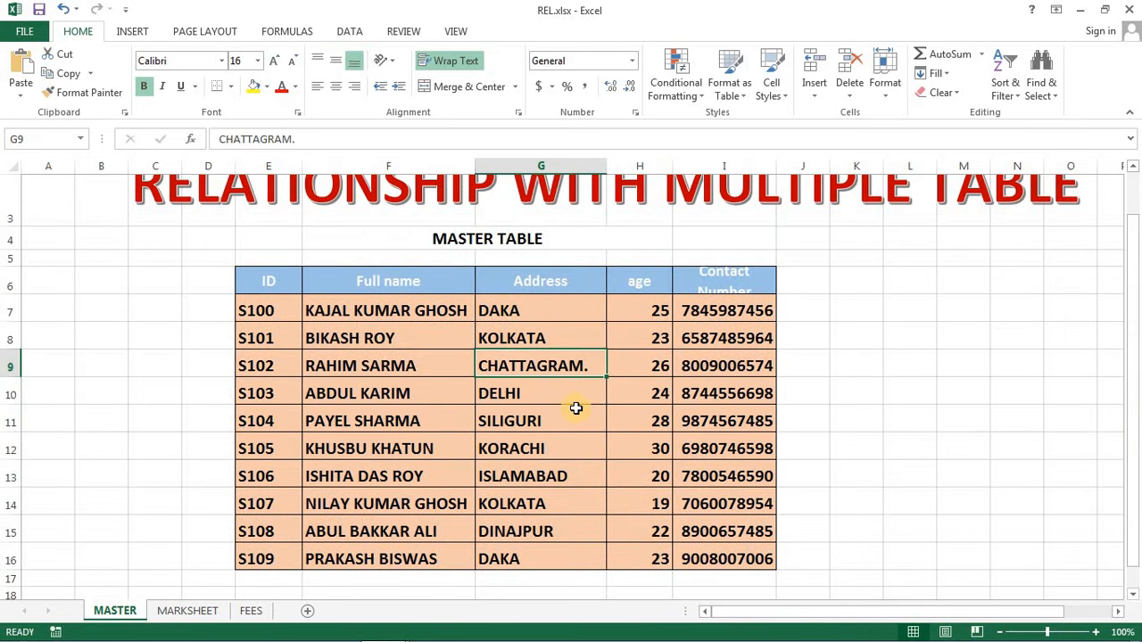
Convert the master data in E6:I16 into a table with headers and name it MASTER.
{"action": "left_click", "coordinate": [597, 400]}
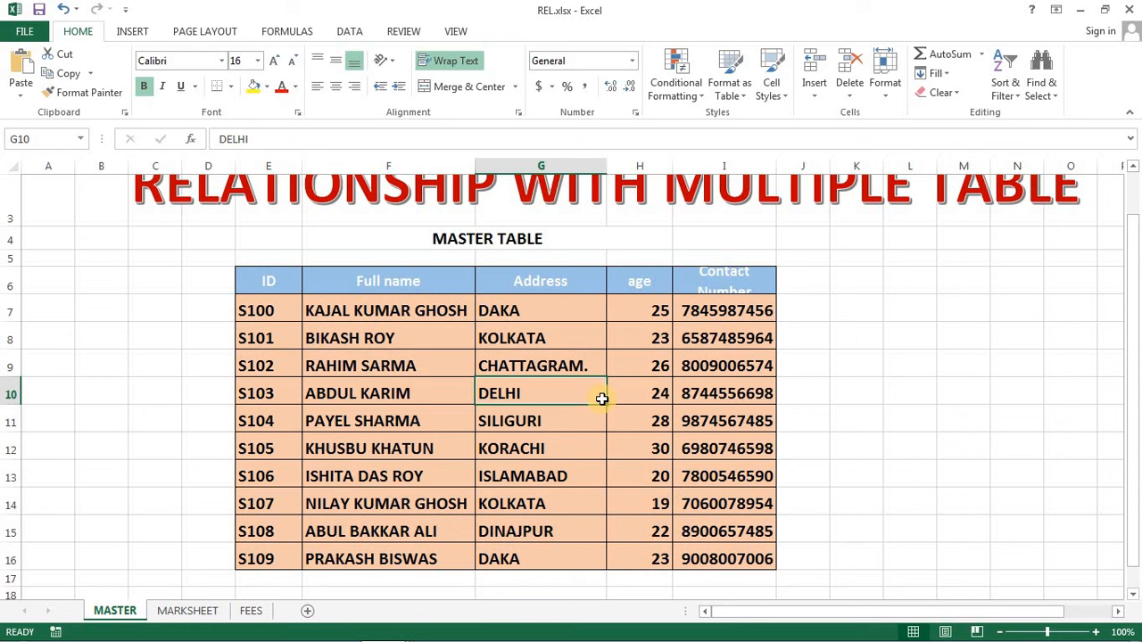
{"action": "key", "text": "ctrl+t"}
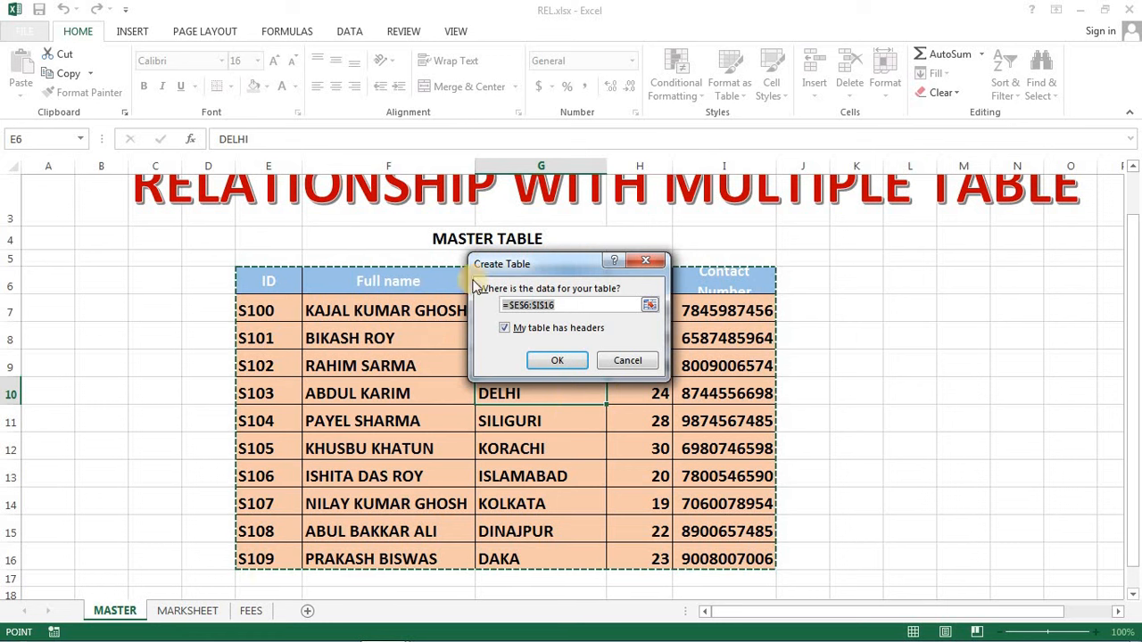
{"action": "left_click", "coordinate": [558, 362]}
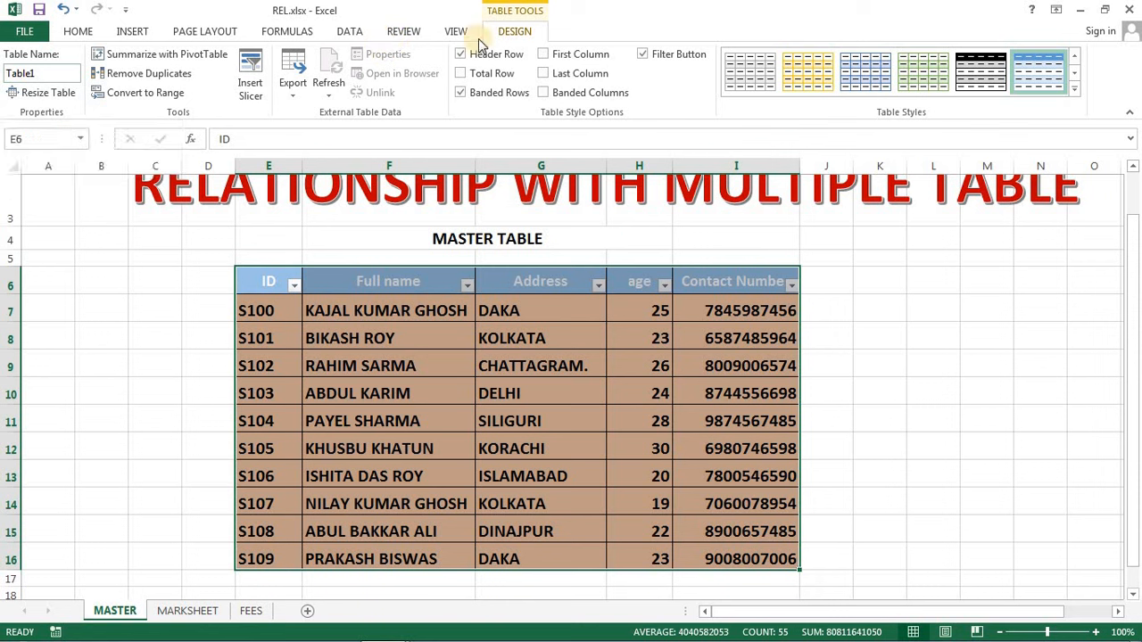
{"action": "left_click", "coordinate": [42, 75]}
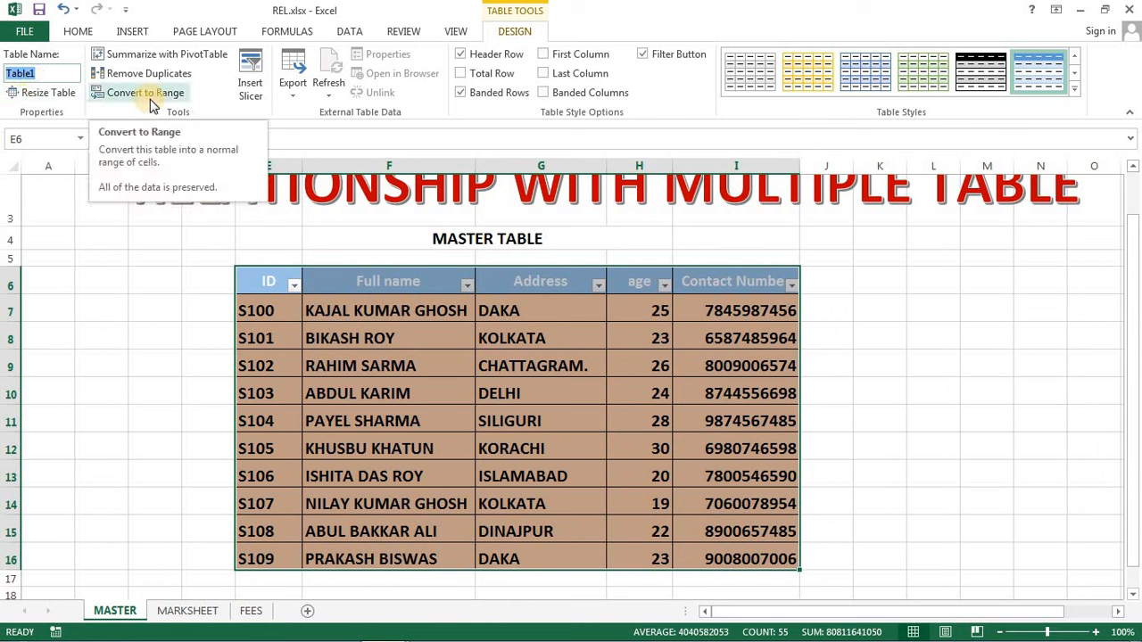
{"action": "type", "text": "MASTER"}
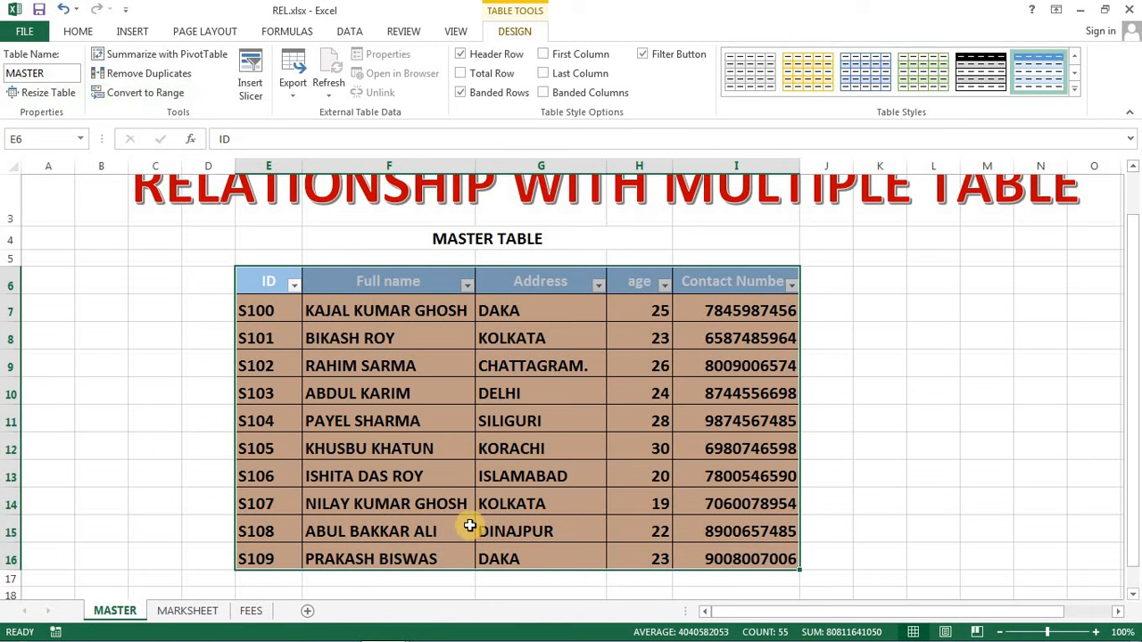
Convert the data in E7:K17 on the MARKSHEET sheet into a table with headers and name it MARKSHEET.
{"action": "left_click", "coordinate": [203, 611]}
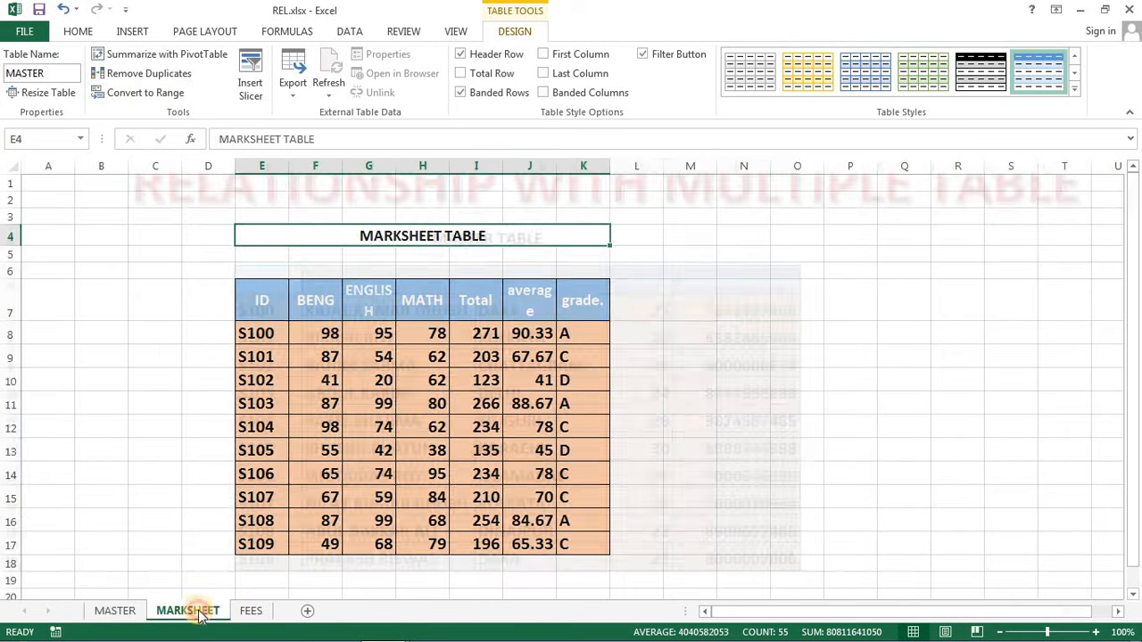
{"action": "left_click", "coordinate": [401, 383]}
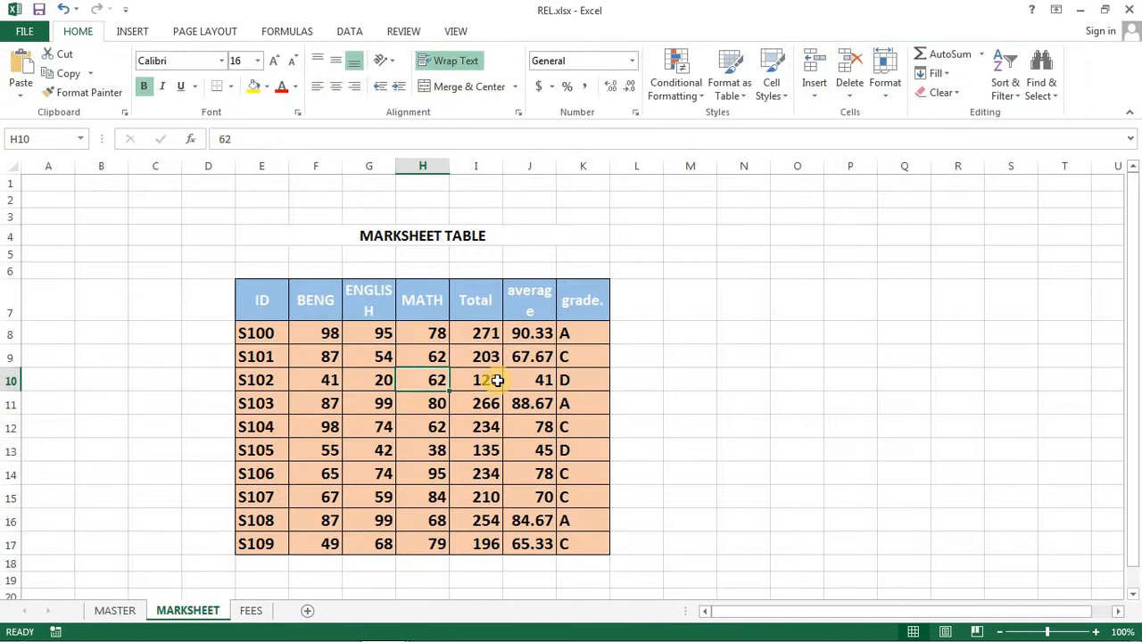
{"action": "key", "text": "ctrl+t"}
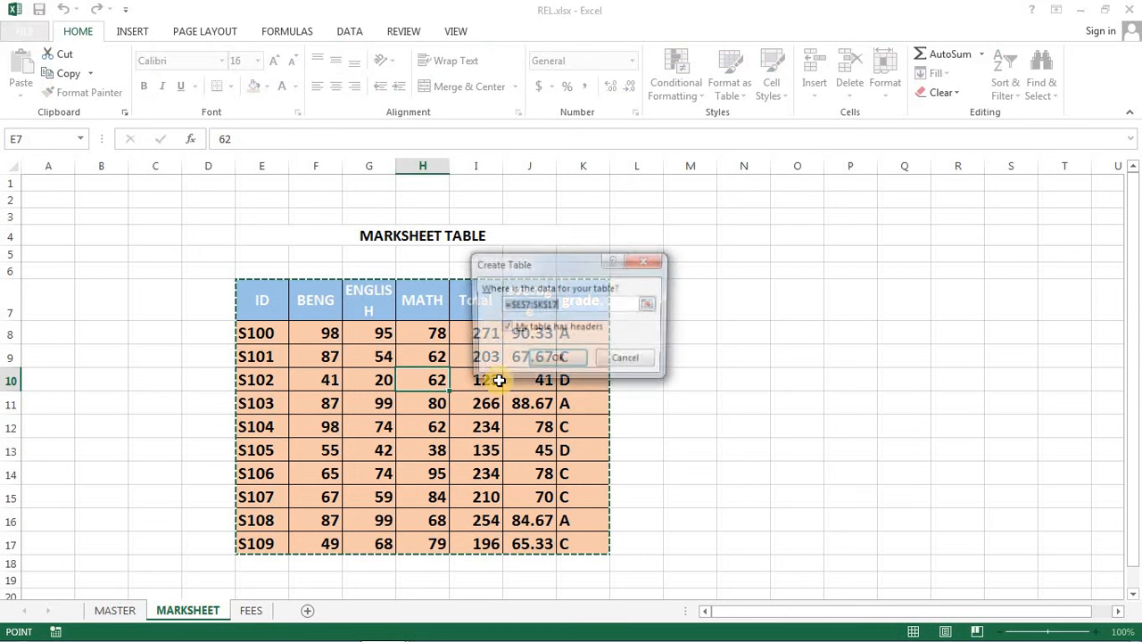
{"action": "left_click", "coordinate": [554, 363]}
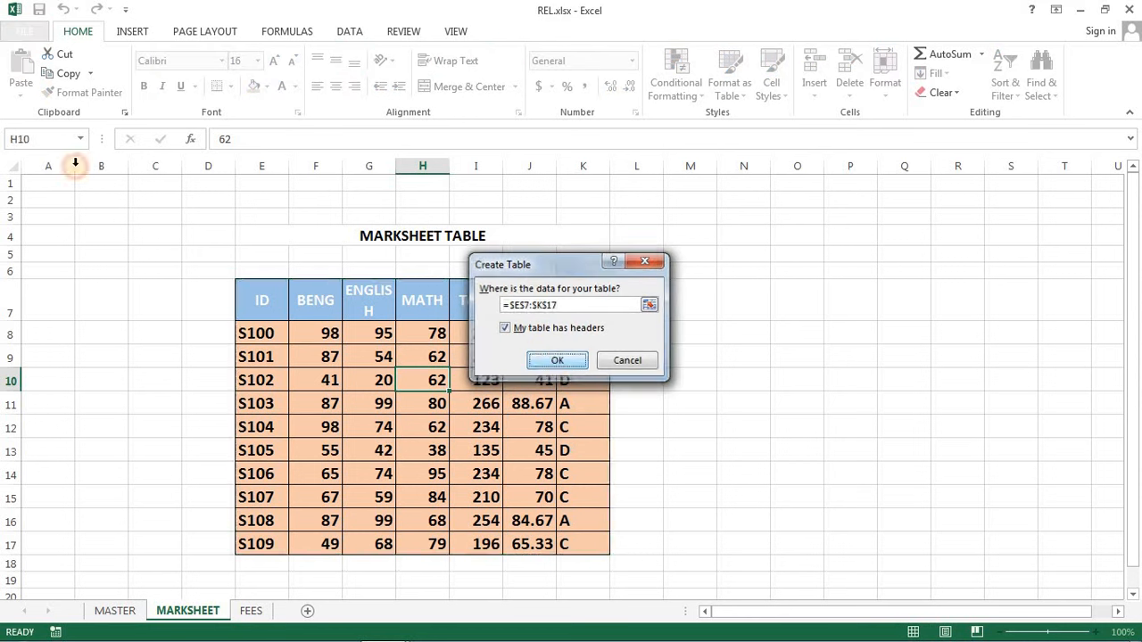
{"action": "left_click", "coordinate": [65, 72]}
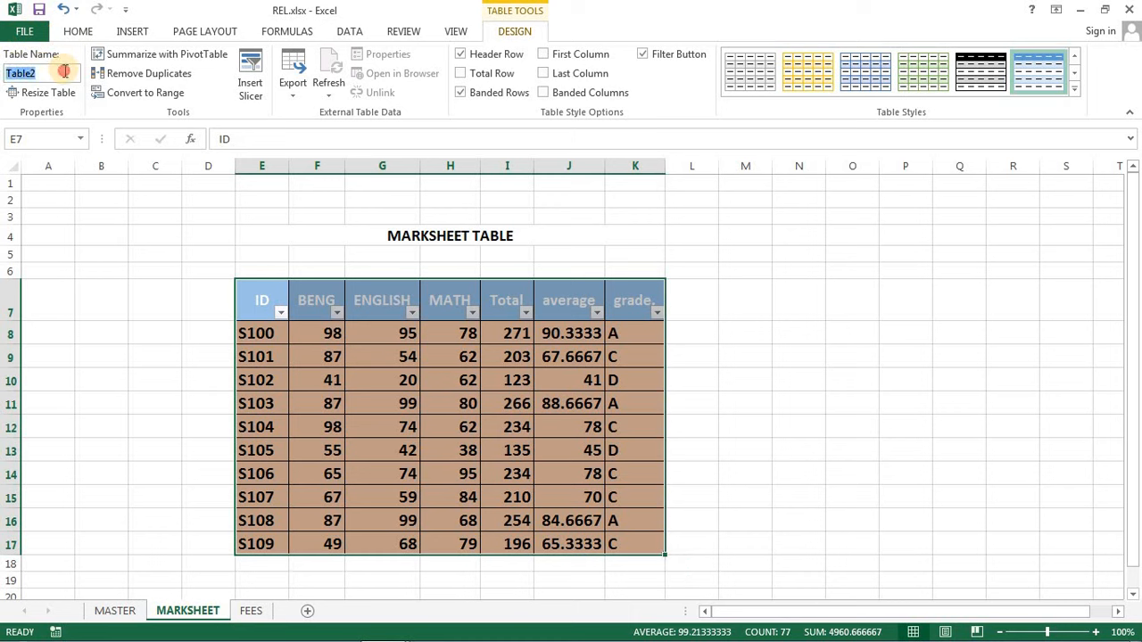
{"action": "type", "text": "MARKSHEET"}
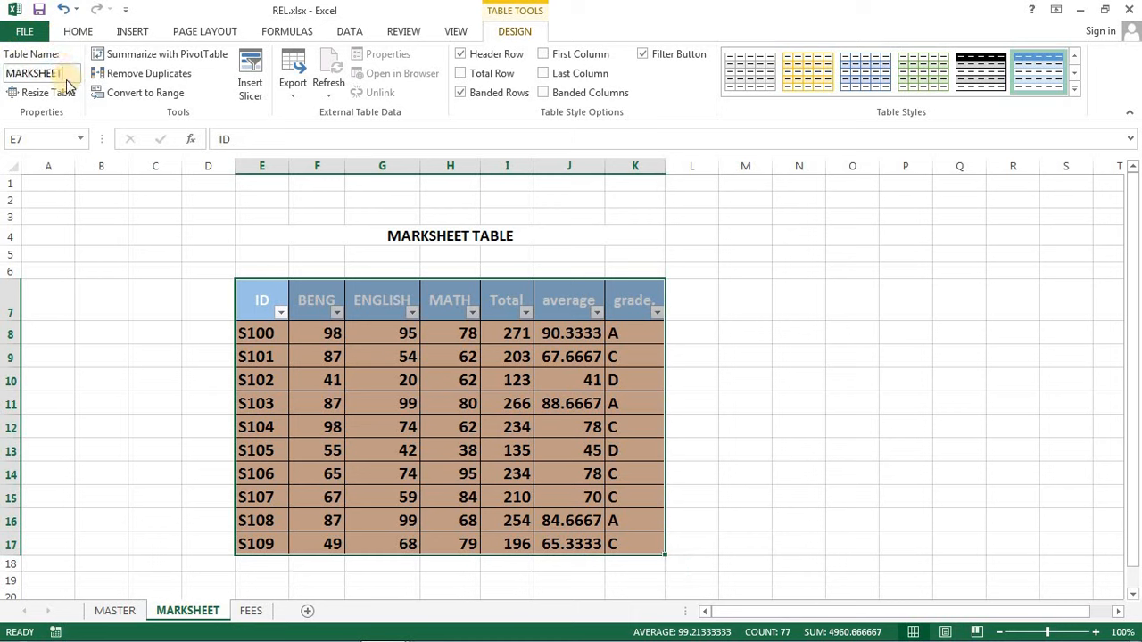
Convert the data in E6:G16 on the FEES sheet into a table with headers and name it FEES.
{"action": "left_click", "coordinate": [250, 611]}
{"action": "left_click", "coordinate": [334, 402]}
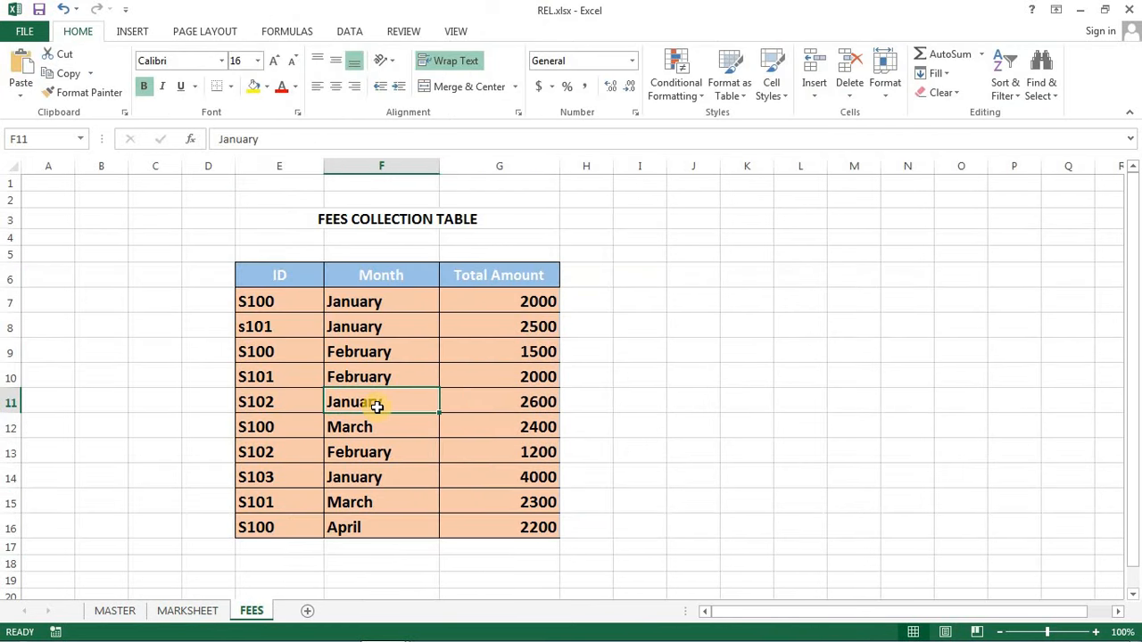
{"action": "key", "text": "ctrl+t"}
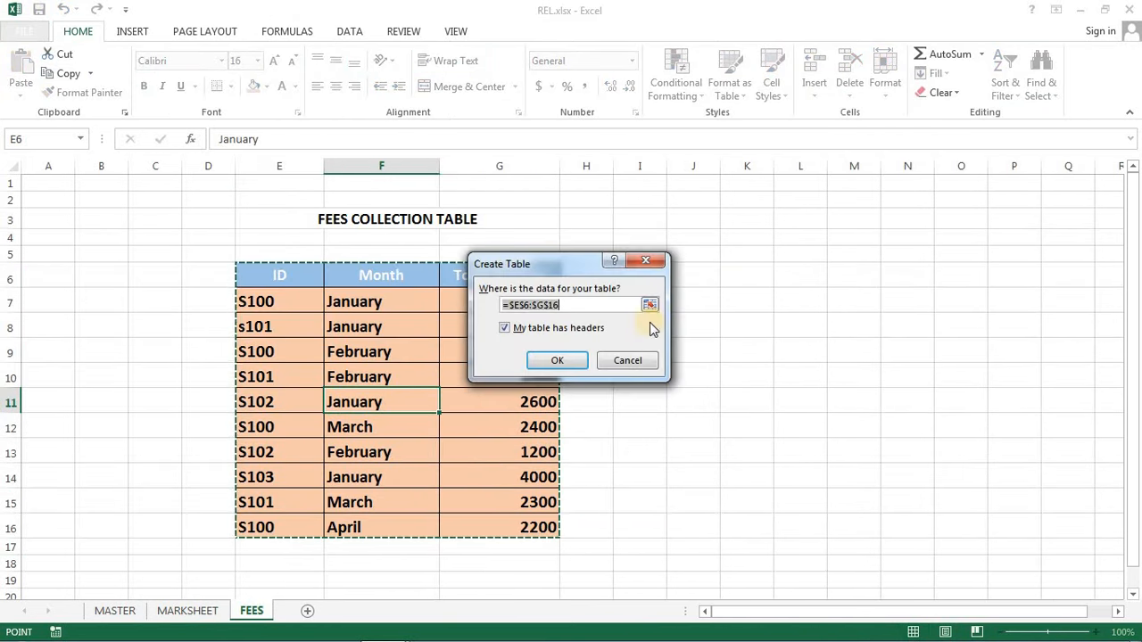
{"action": "key", "text": "Return"}
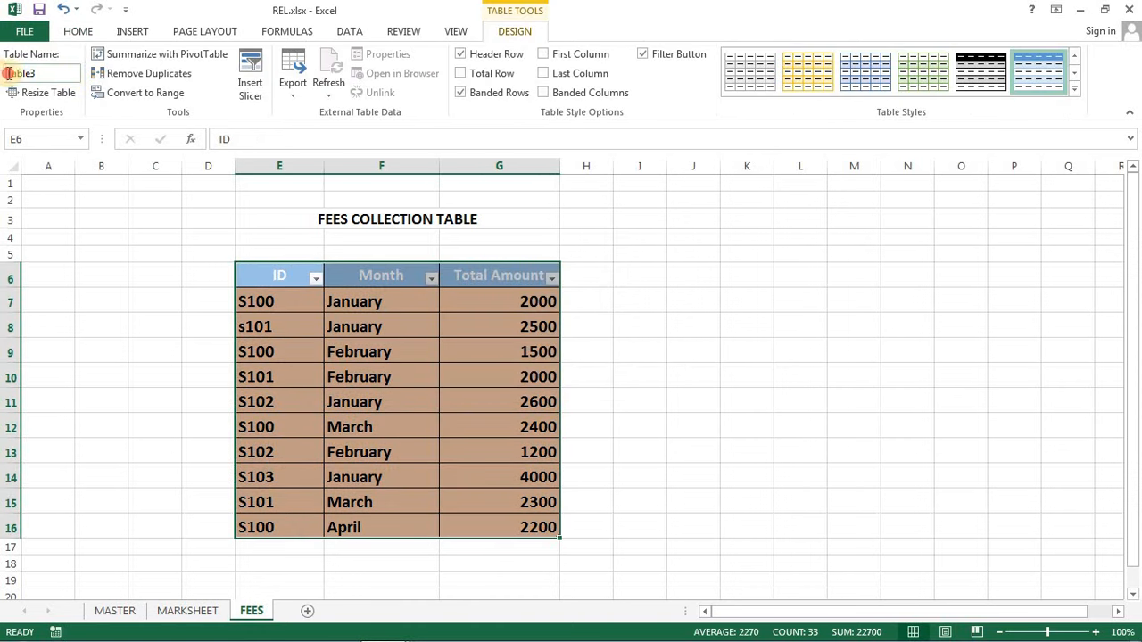
{"action": "mouse_move", "coordinate": [9, 71]}
{"action": "left_mouse_down"}
{"action": "mouse_move", "coordinate": [45, 72]}
{"action": "mouse_move", "coordinate": [4, 75]}
{"action": "left_mouse_up"}
{"action": "type", "text": "FEES"}
{"action": "key", "text": "Return"}
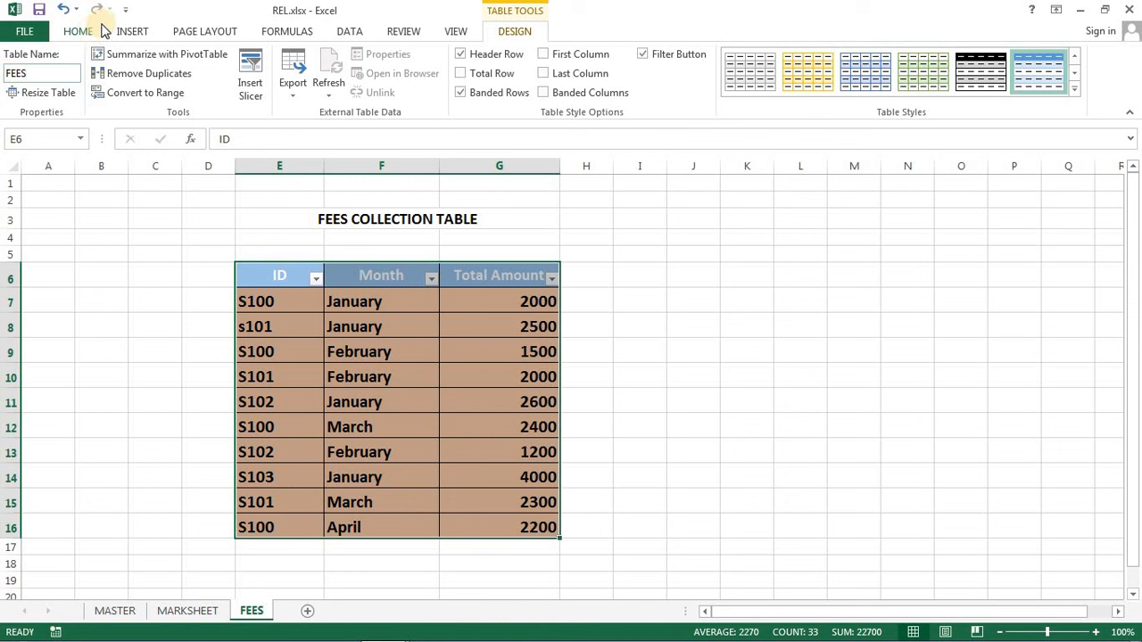
{"action": "left_click", "coordinate": [705, 323]}
{"action": "left_click", "coordinate": [520, 400]}
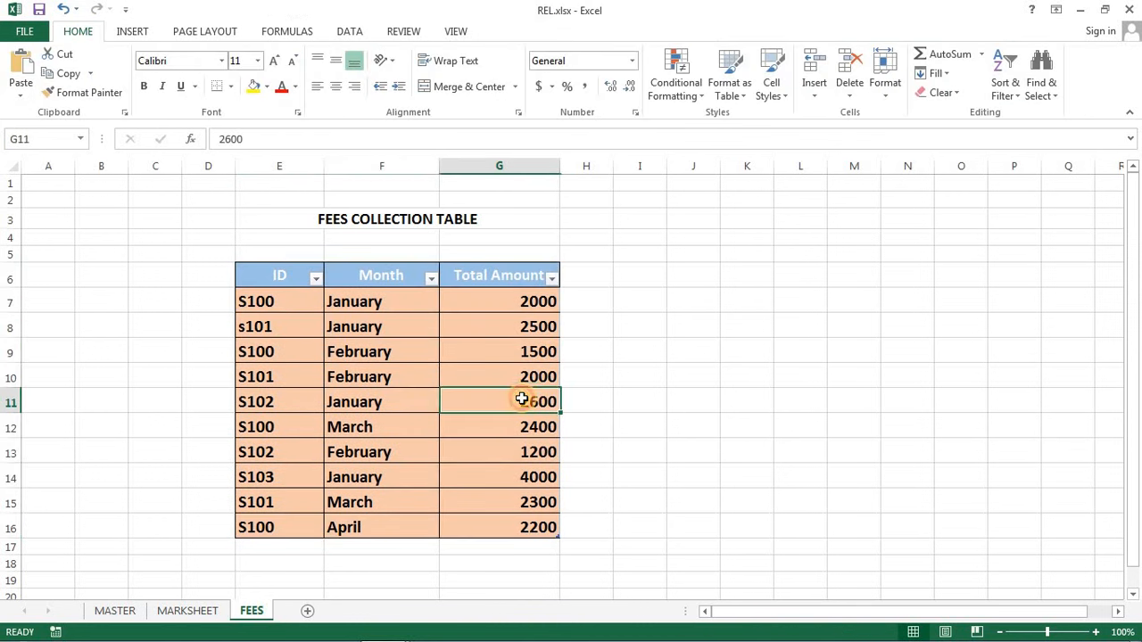
Insert a PivotTable based on the MASTER table on a new worksheet, adding its data to the Data Model.
{"action": "left_click", "coordinate": [189, 611]}
{"action": "left_click", "coordinate": [117, 611]}
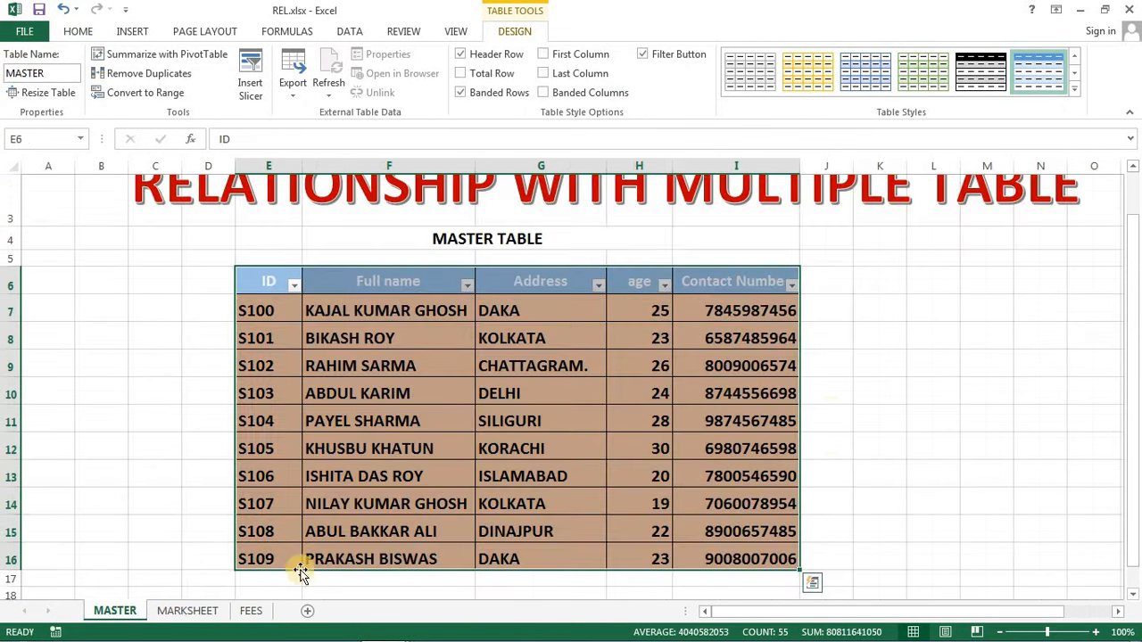
{"action": "left_click", "coordinate": [883, 344]}
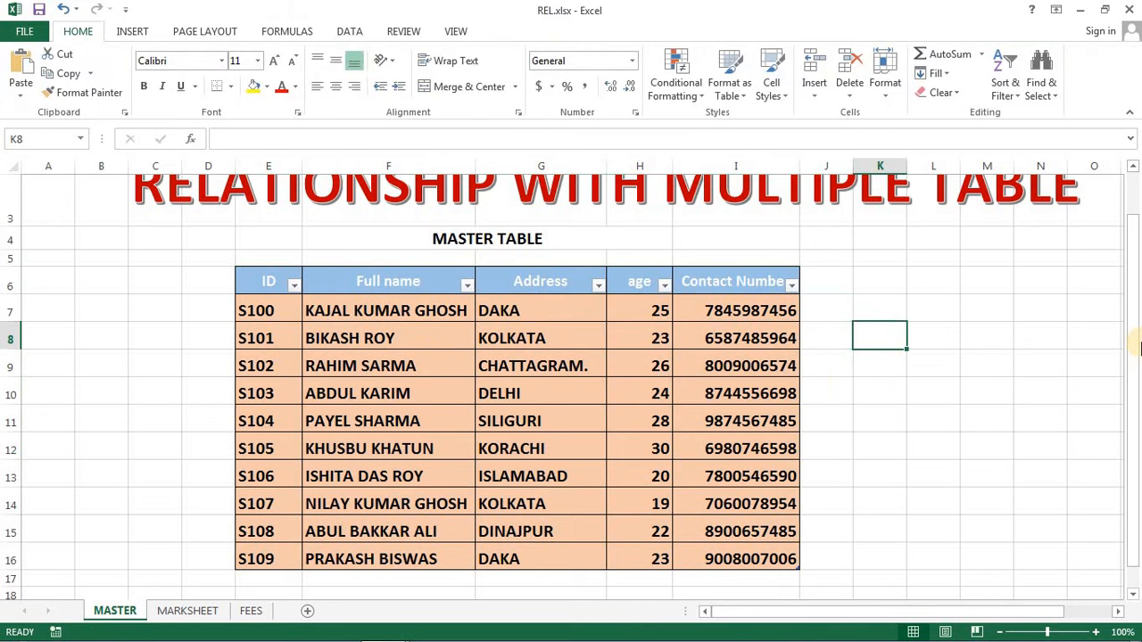
{"action": "left_click", "coordinate": [523, 370]}
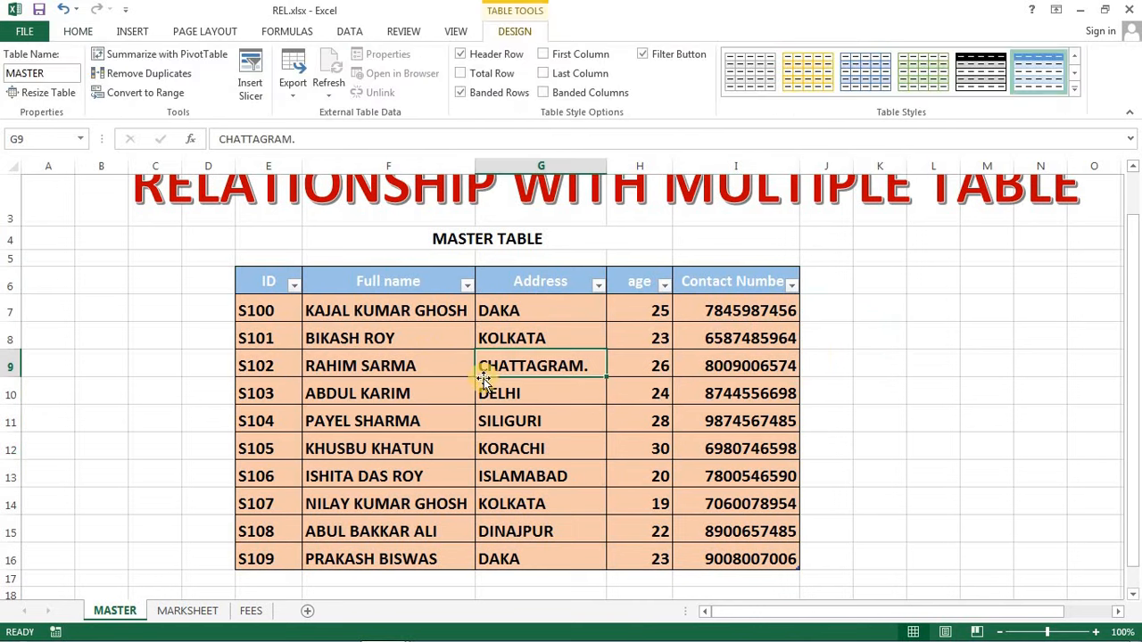
{"action": "left_click", "coordinate": [460, 413]}
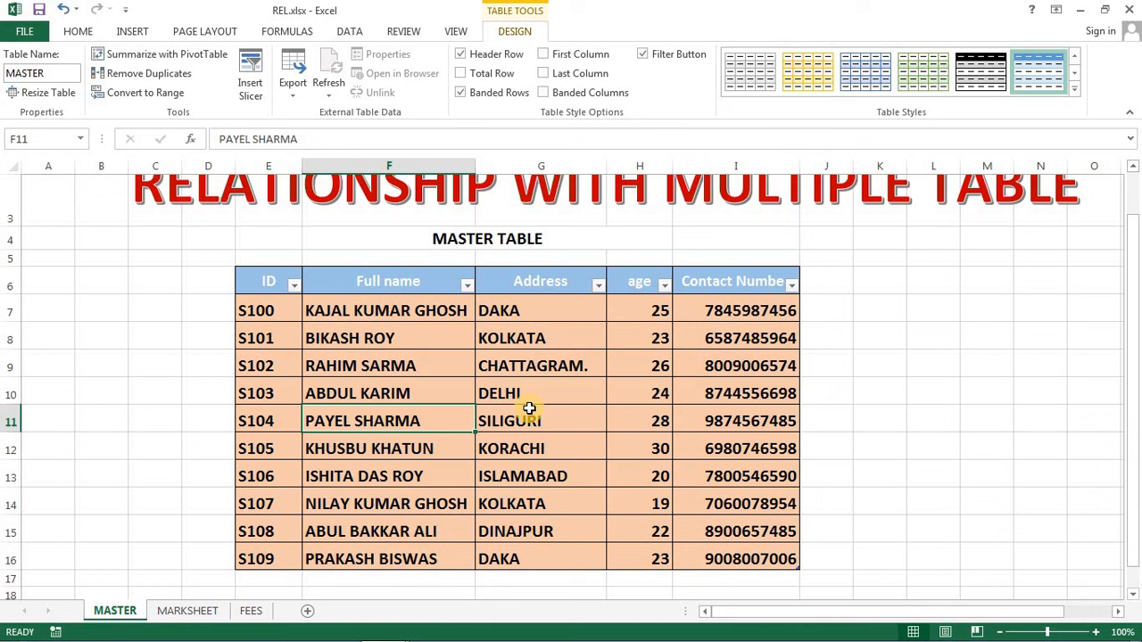
{"action": "left_click", "coordinate": [428, 394]}
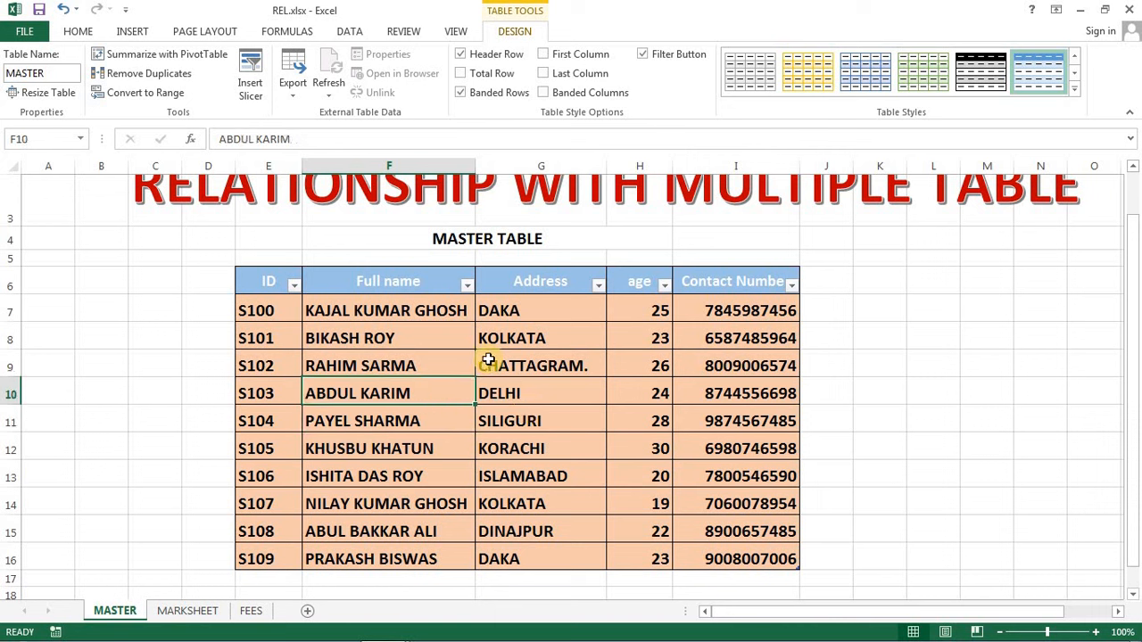
{"action": "left_click", "coordinate": [132, 31]}
{"action": "left_click", "coordinate": [27, 71]}
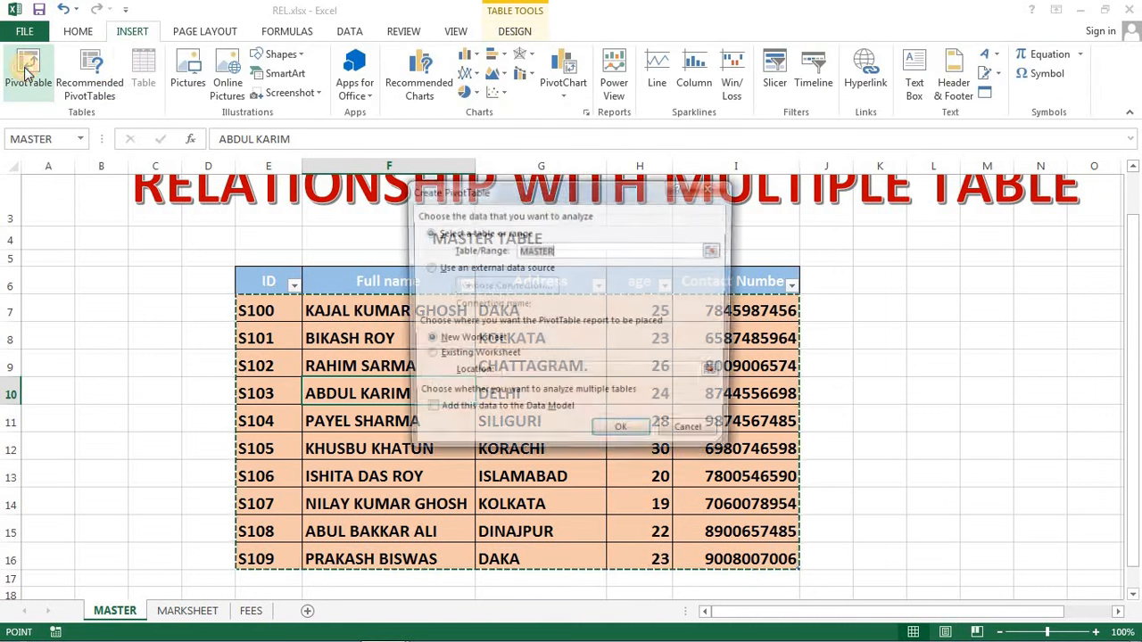
{"action": "left_click_drag", "start_coordinate": [635, 189], "coordinate": [803, 201]}
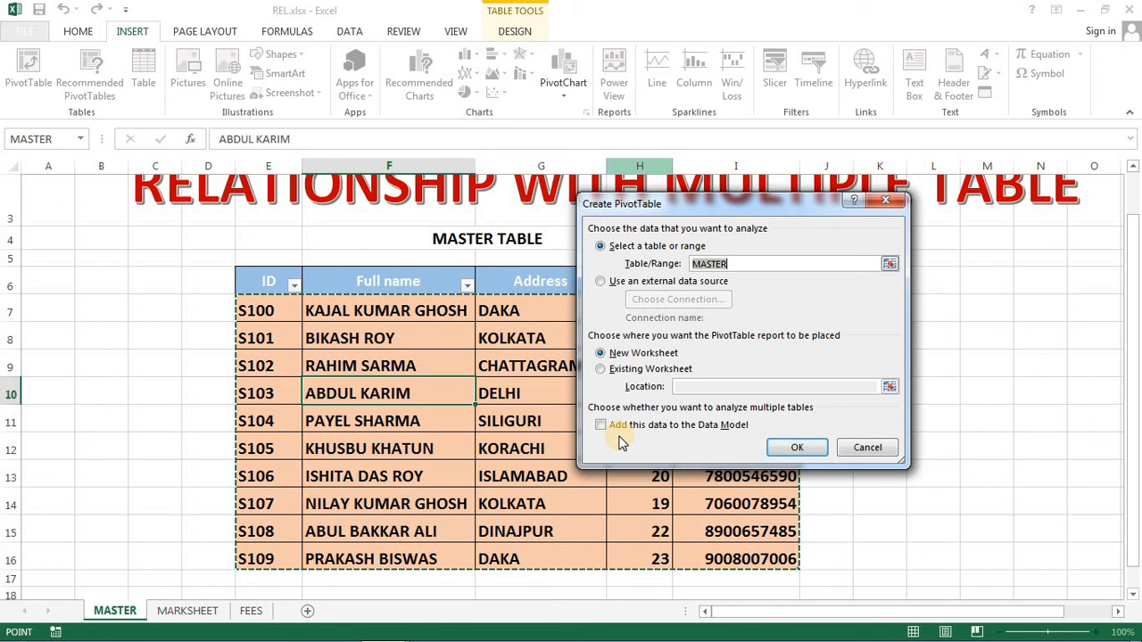
{"action": "left_click", "coordinate": [601, 426]}
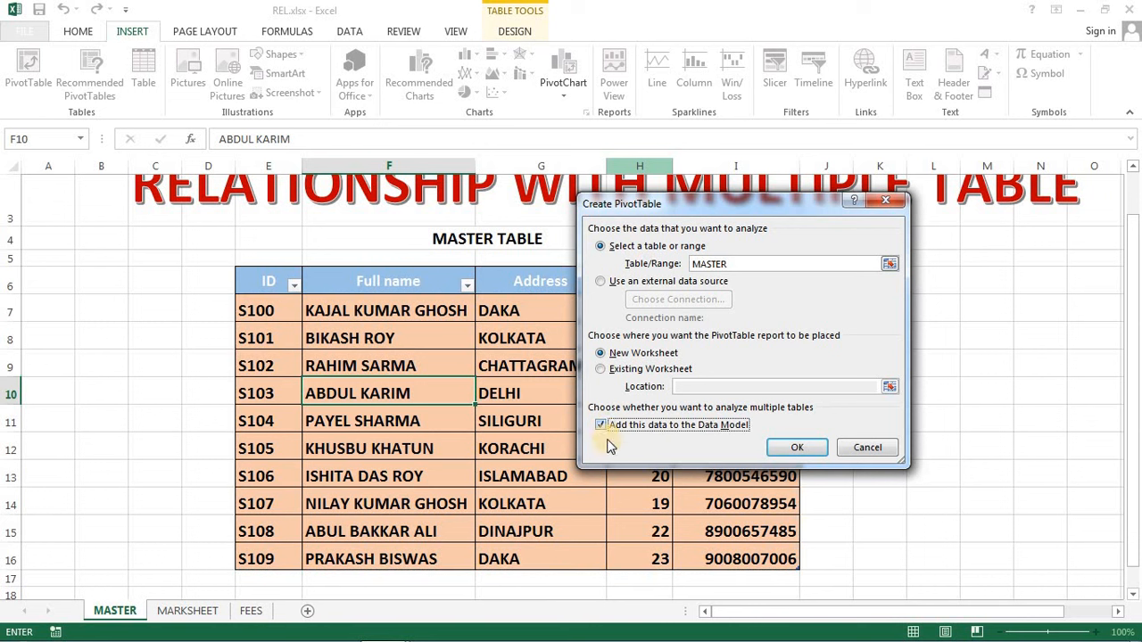
{"action": "left_click", "coordinate": [797, 448]}
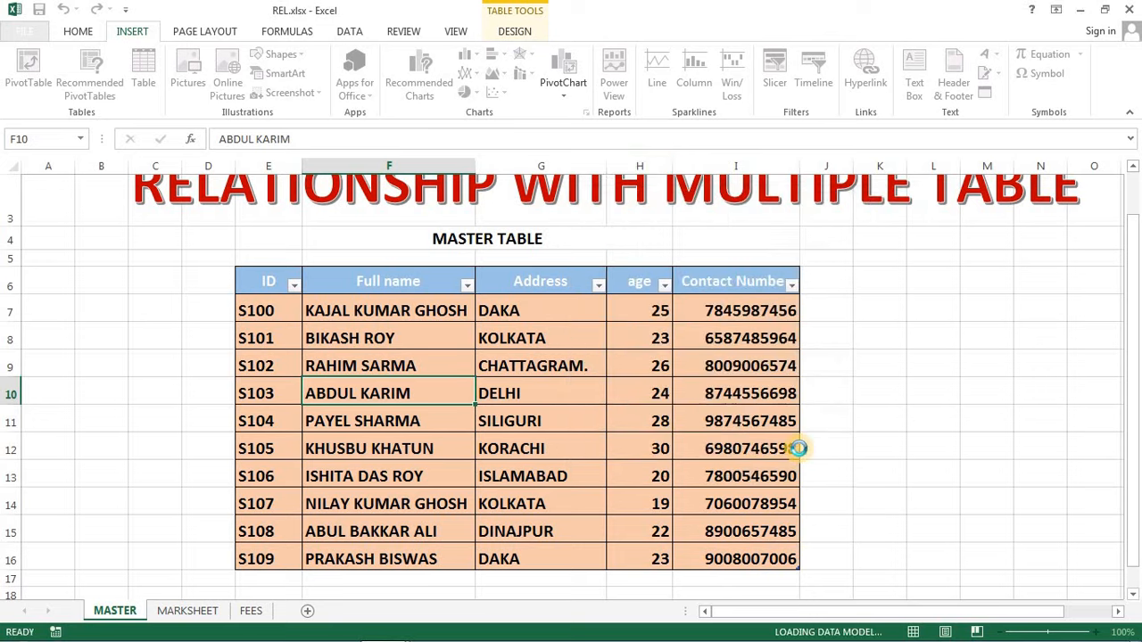
Activate the empty PivotTable and show all workbook tables in its field list.
{"action": "left_click", "coordinate": [444, 344]}
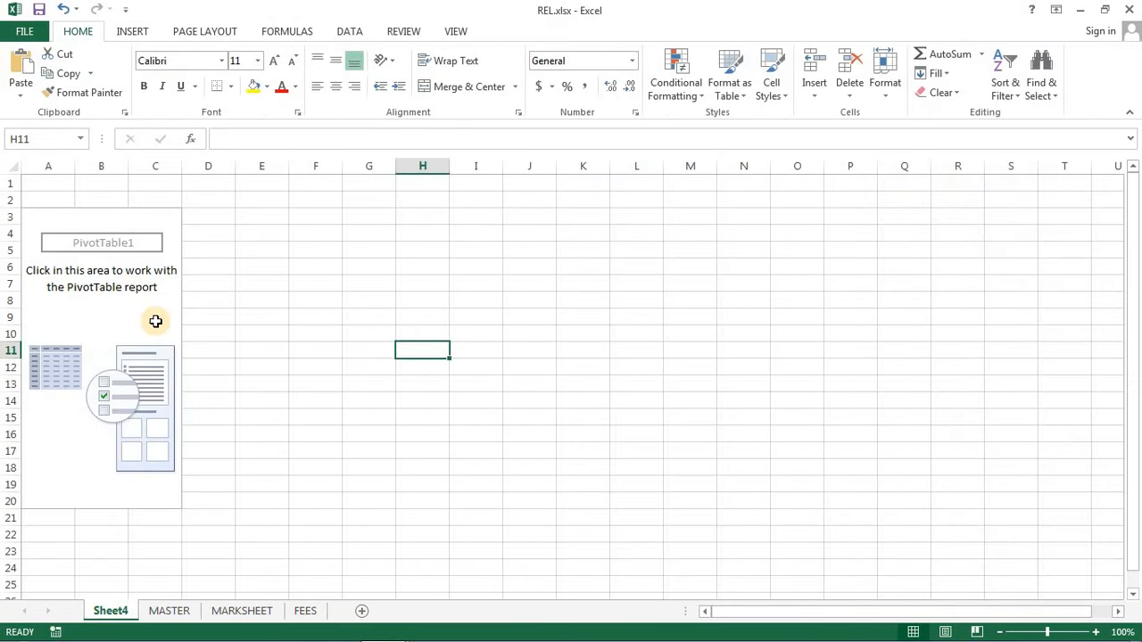
{"action": "left_click", "coordinate": [156, 321]}
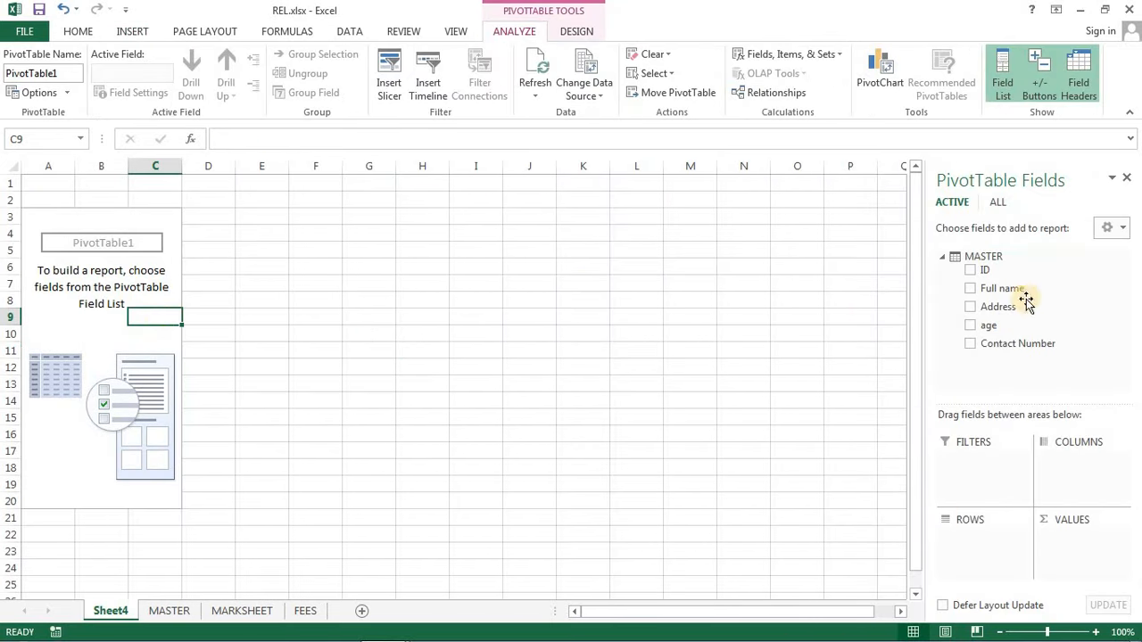
{"action": "left_click", "coordinate": [999, 203]}
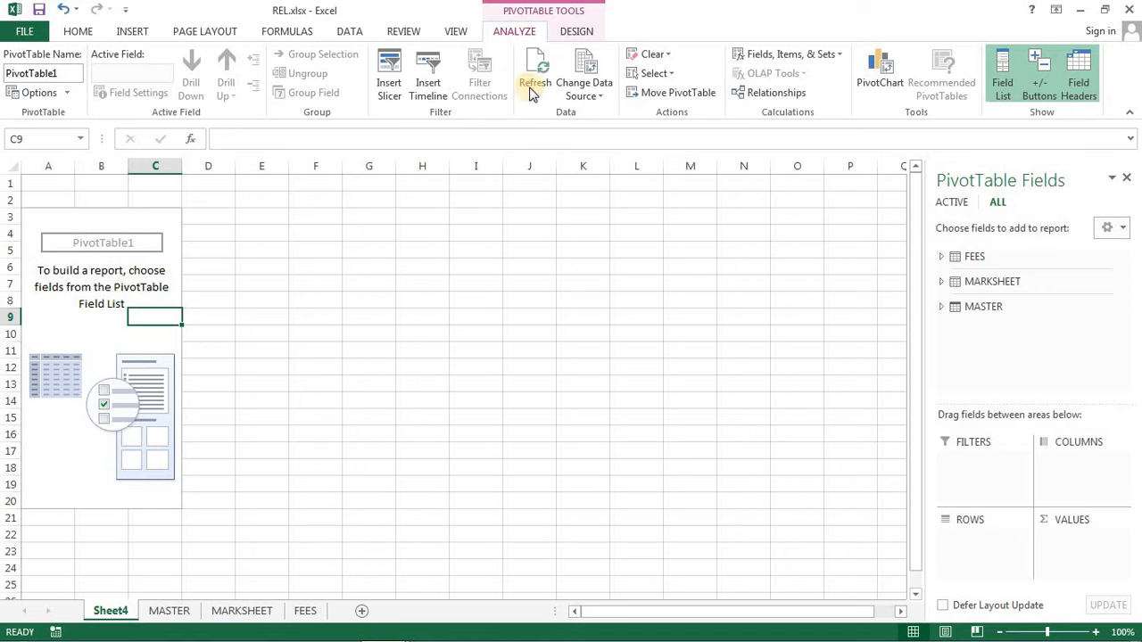
Start a new table relationship with MASTER as the table and MARKSHEET as the related table.
{"action": "left_click", "coordinate": [350, 33]}
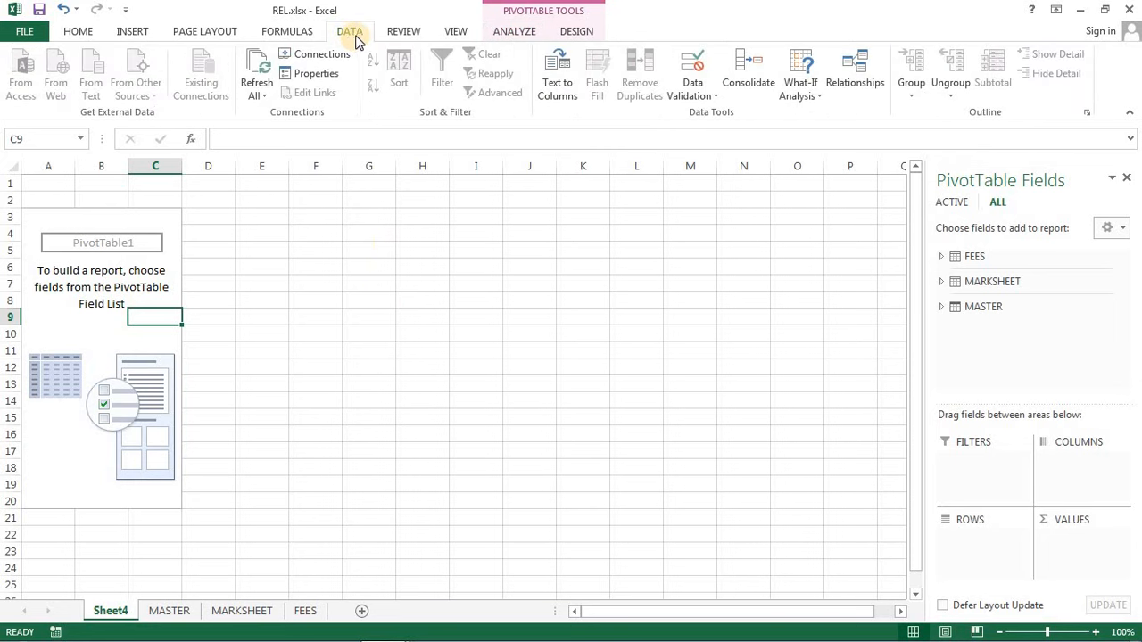
{"action": "left_click", "coordinate": [869, 61]}
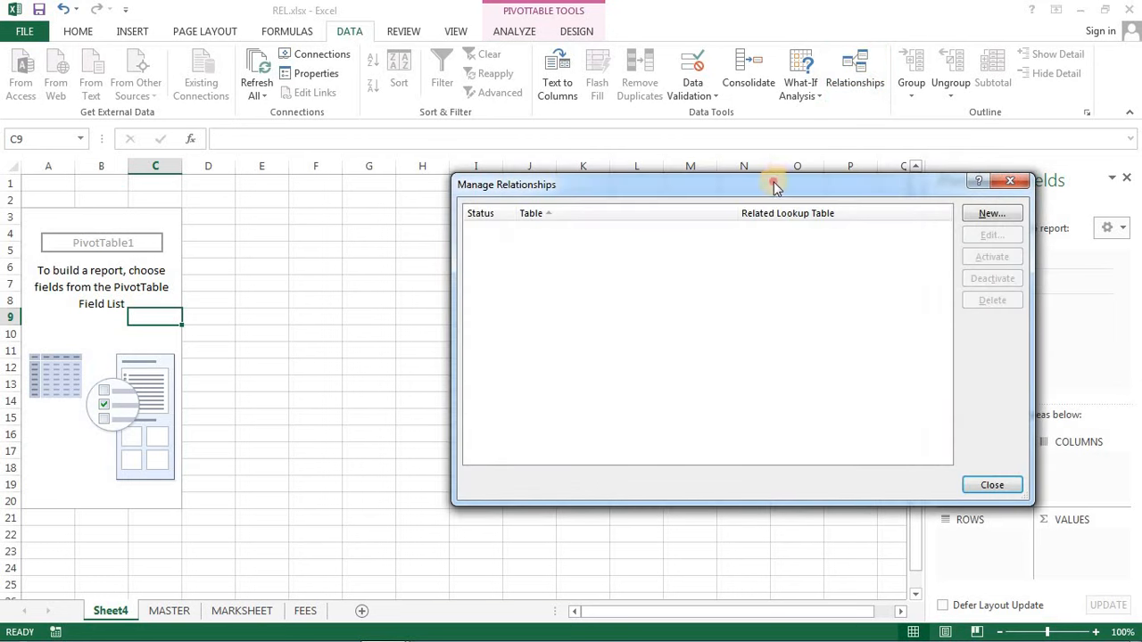
{"action": "left_click_drag", "start_coordinate": [773, 182], "coordinate": [667, 182]}
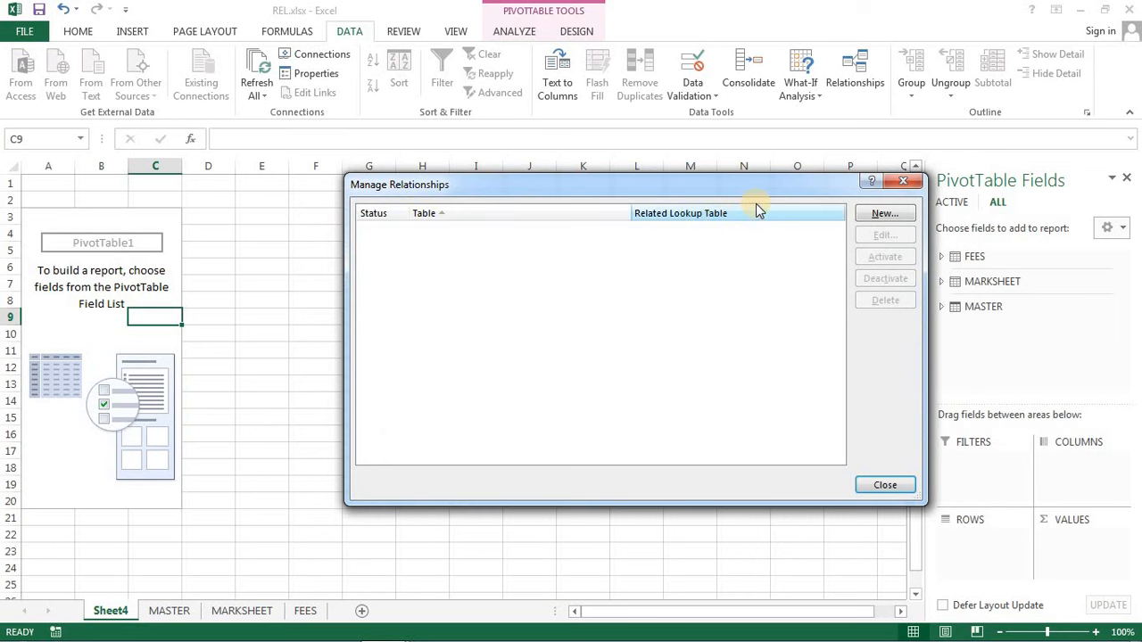
{"action": "left_click", "coordinate": [886, 214]}
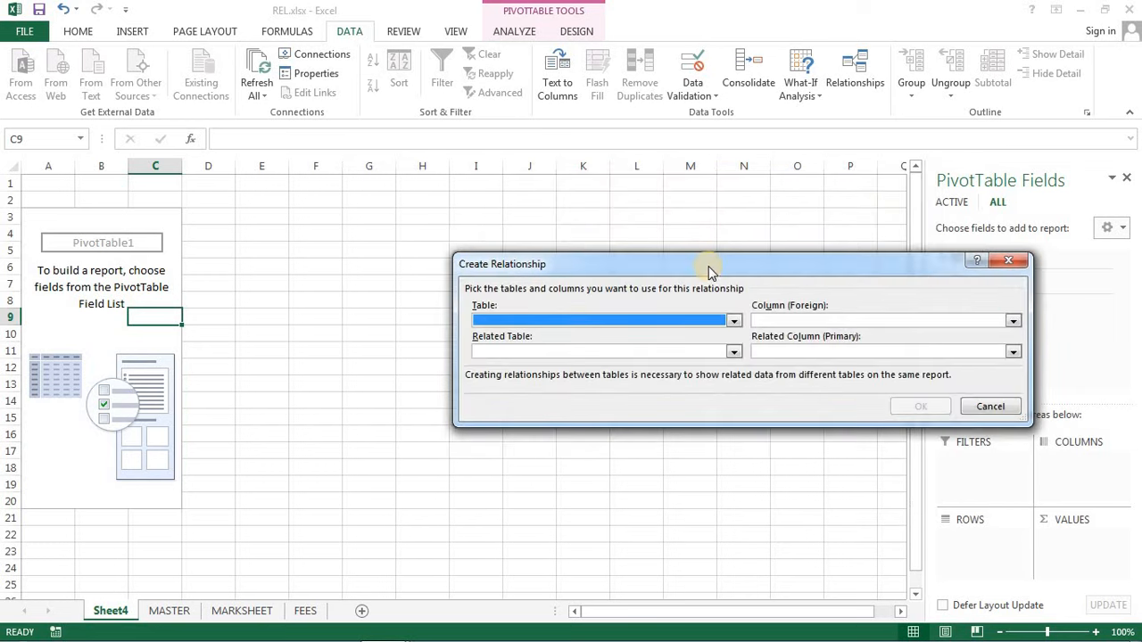
{"action": "left_click_drag", "start_coordinate": [708, 266], "coordinate": [623, 232]}
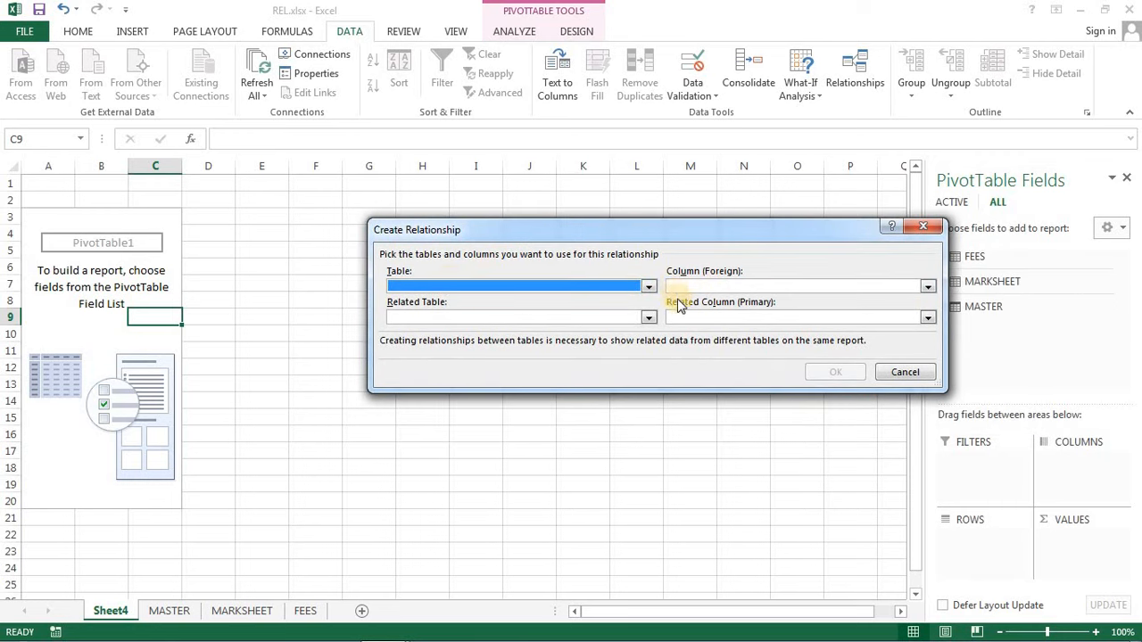
{"action": "left_click", "coordinate": [649, 290]}
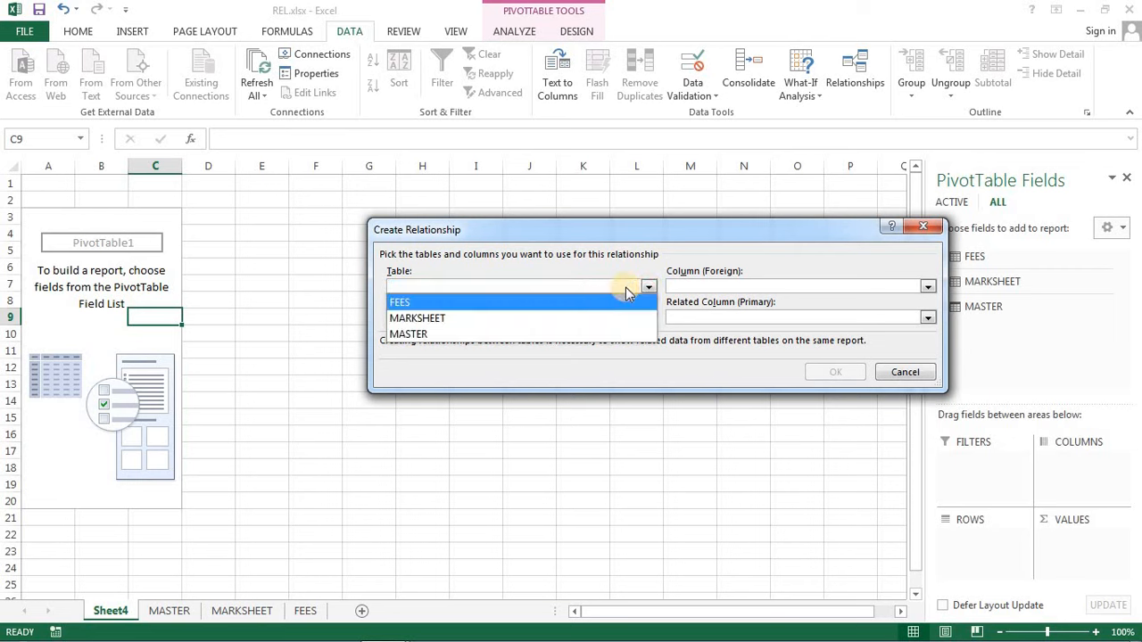
{"action": "left_click", "coordinate": [435, 336]}
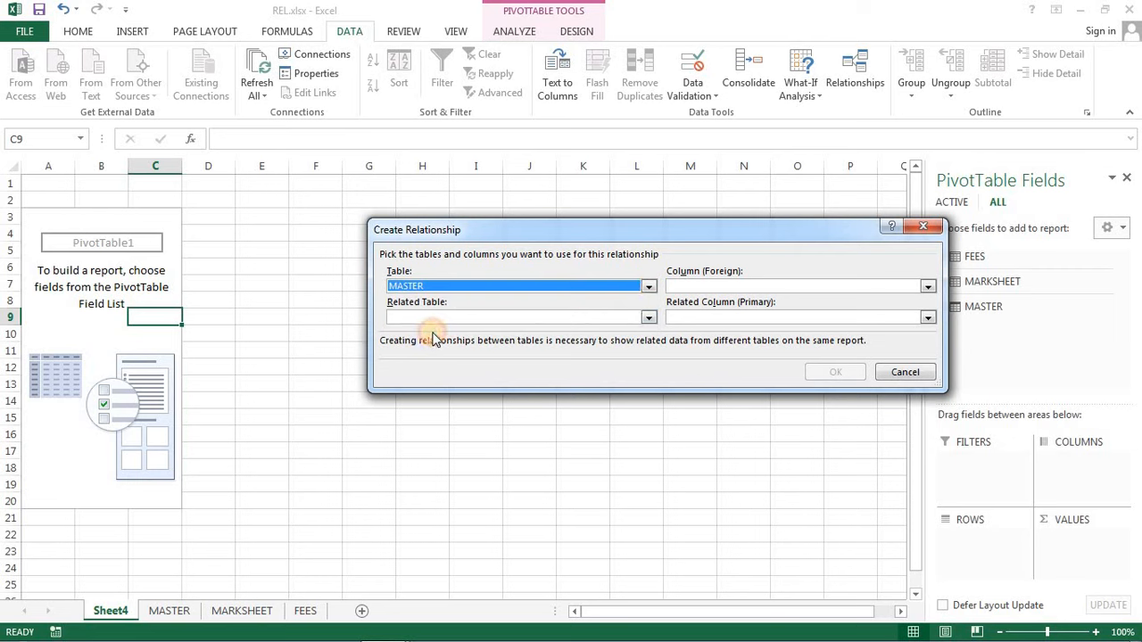
{"action": "left_click", "coordinate": [648, 320]}
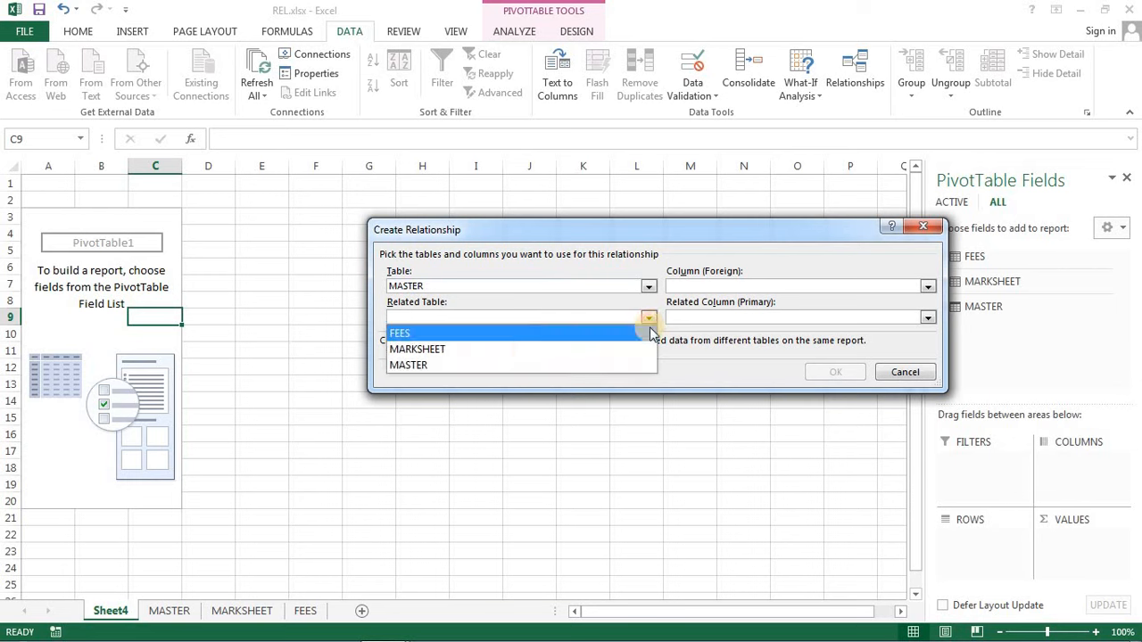
{"action": "left_click", "coordinate": [449, 348]}
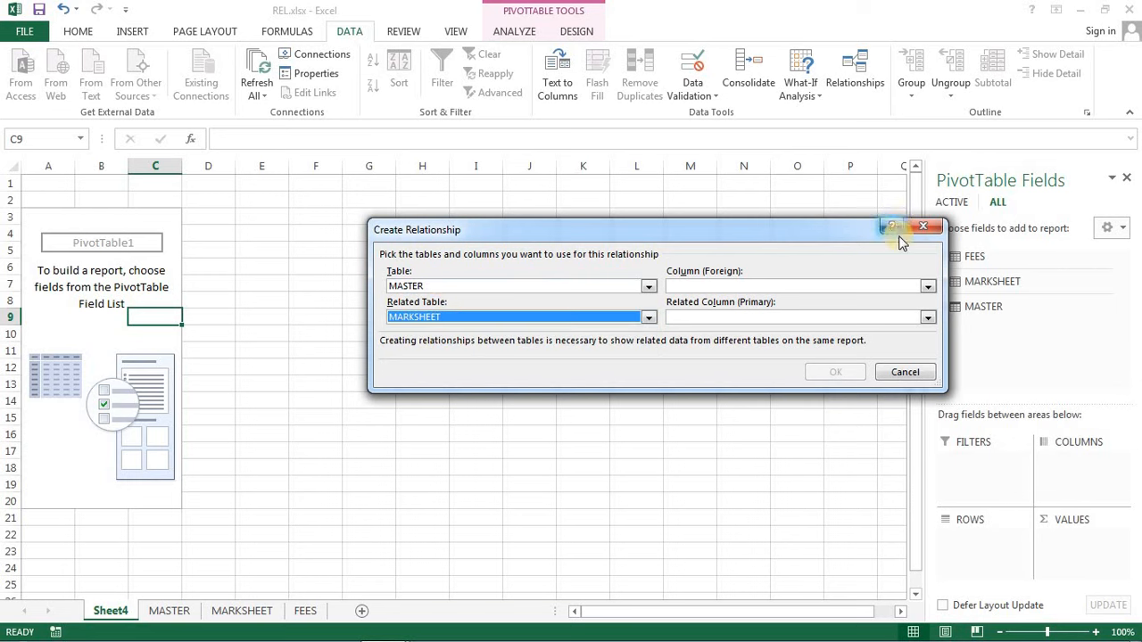
Set ID as both the foreign and the primary column and create the MASTER to MARKSHEET relationship.
{"action": "left_click", "coordinate": [927, 287]}
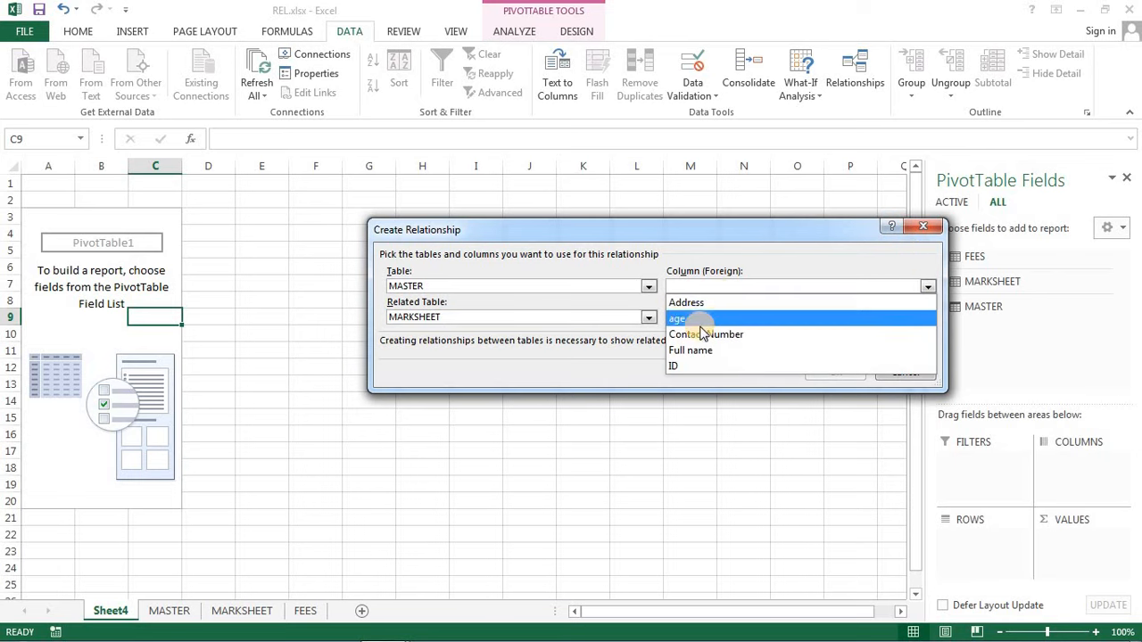
{"action": "left_click", "coordinate": [693, 364]}
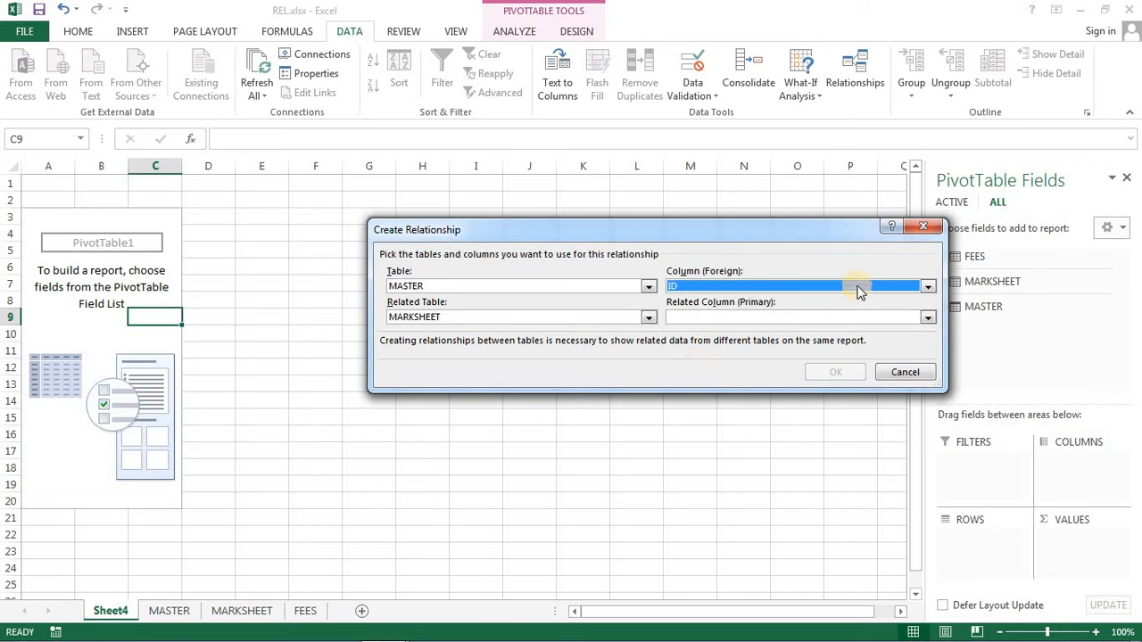
{"action": "left_click", "coordinate": [927, 318]}
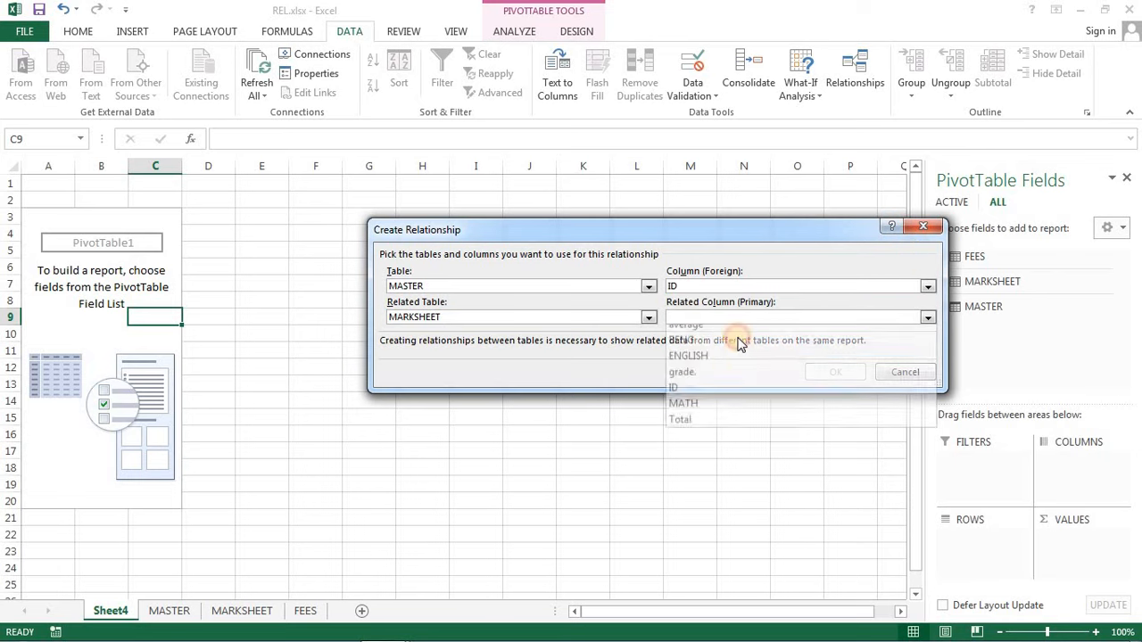
{"action": "left_click", "coordinate": [692, 387]}
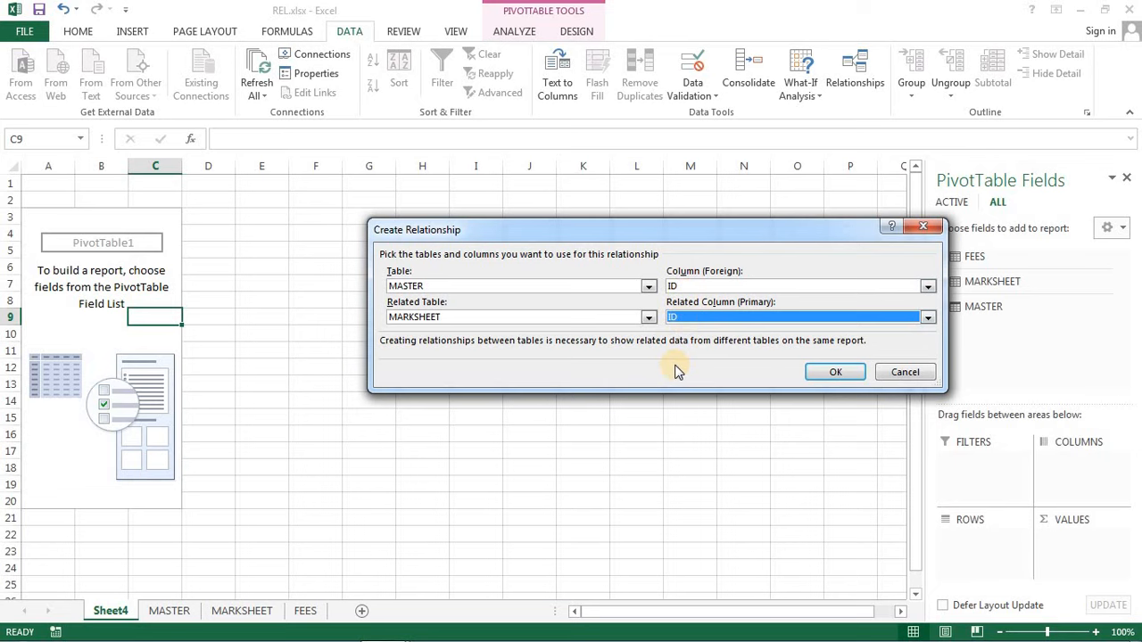
{"action": "left_click", "coordinate": [836, 375]}
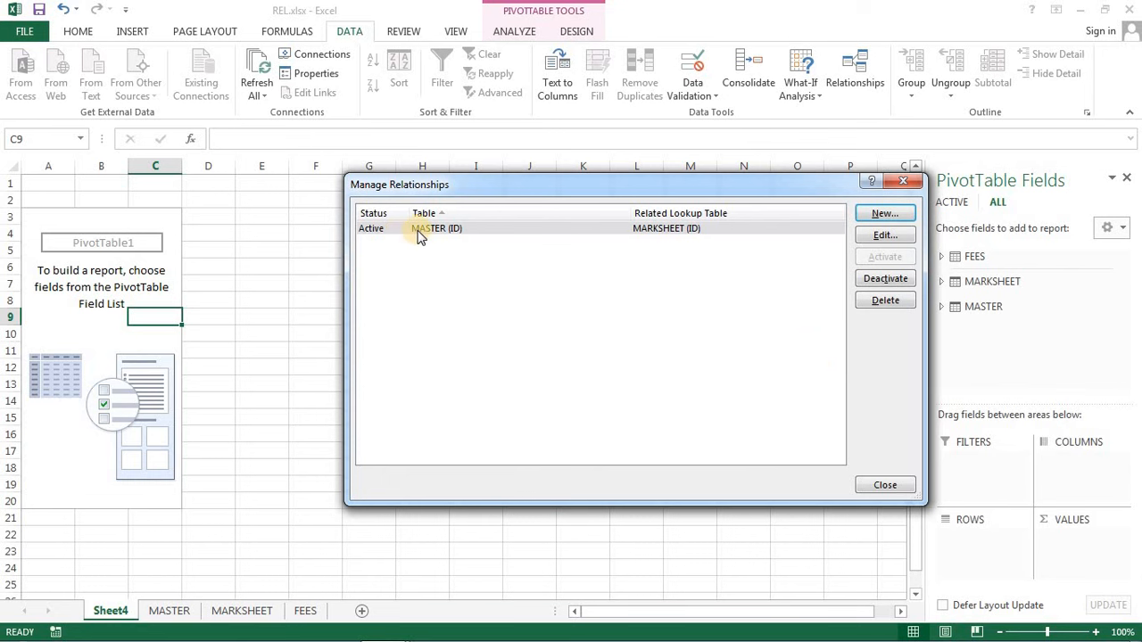
Create a second relationship with MASTER as the table and FEES as the related table, matching ID to ID, and close the relationship manager.
{"action": "left_click", "coordinate": [883, 215]}
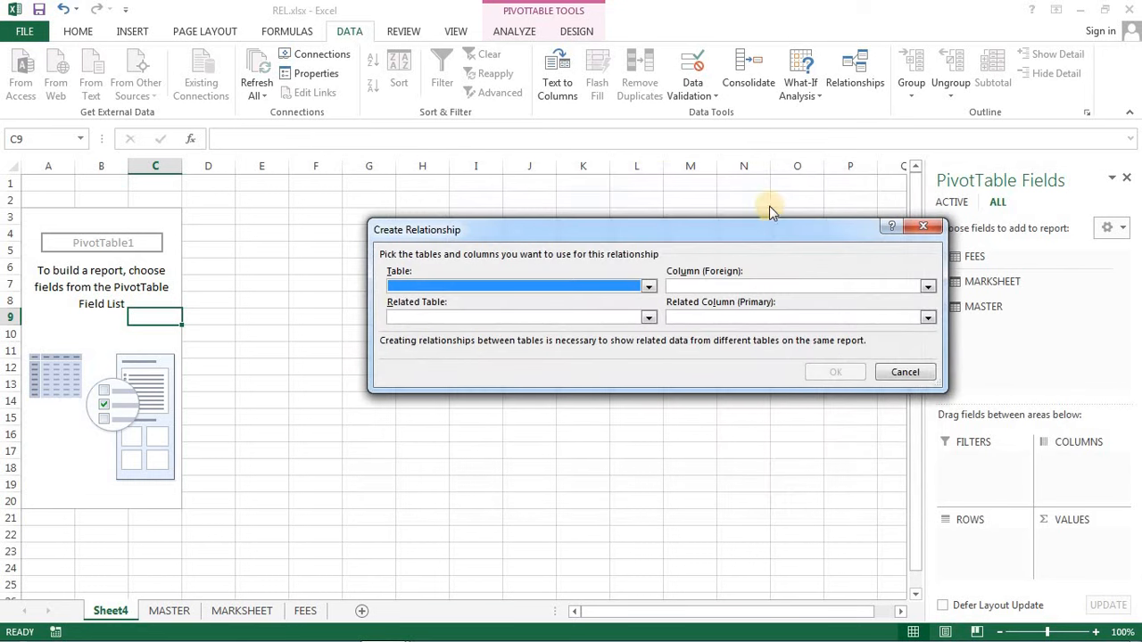
{"action": "left_click", "coordinate": [649, 286]}
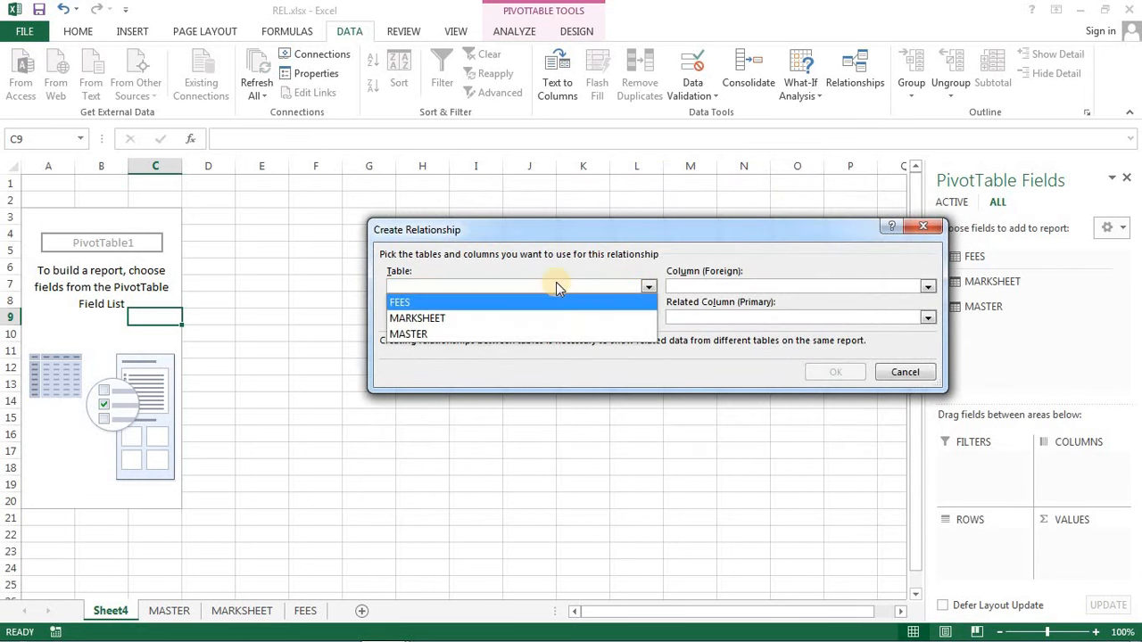
{"action": "left_click", "coordinate": [425, 334]}
{"action": "left_click", "coordinate": [648, 317]}
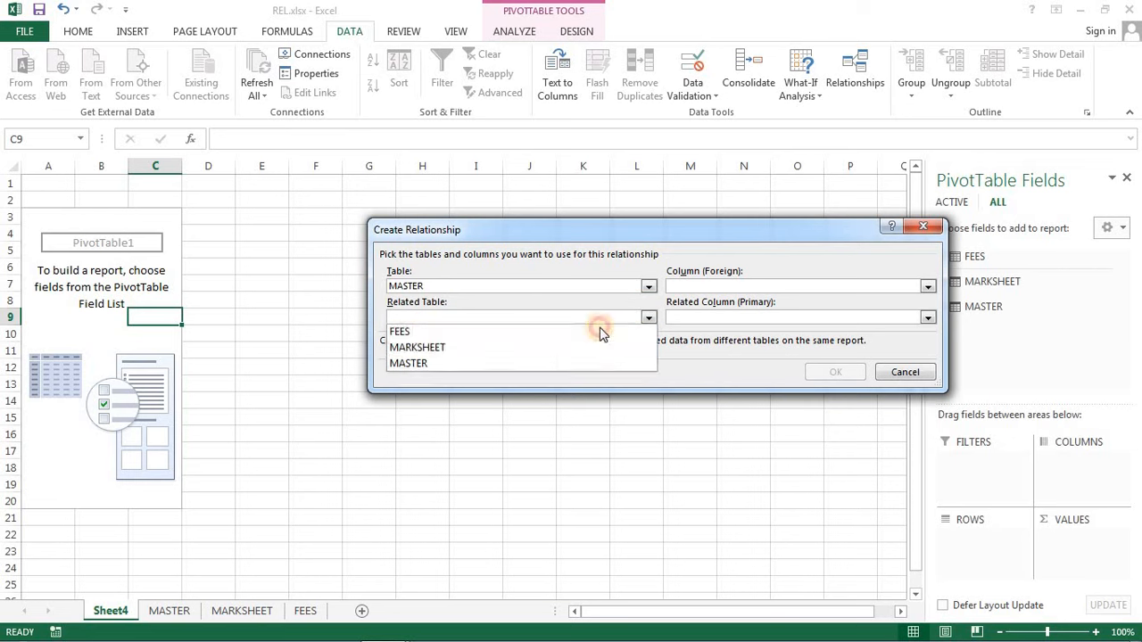
{"action": "left_click", "coordinate": [399, 333]}
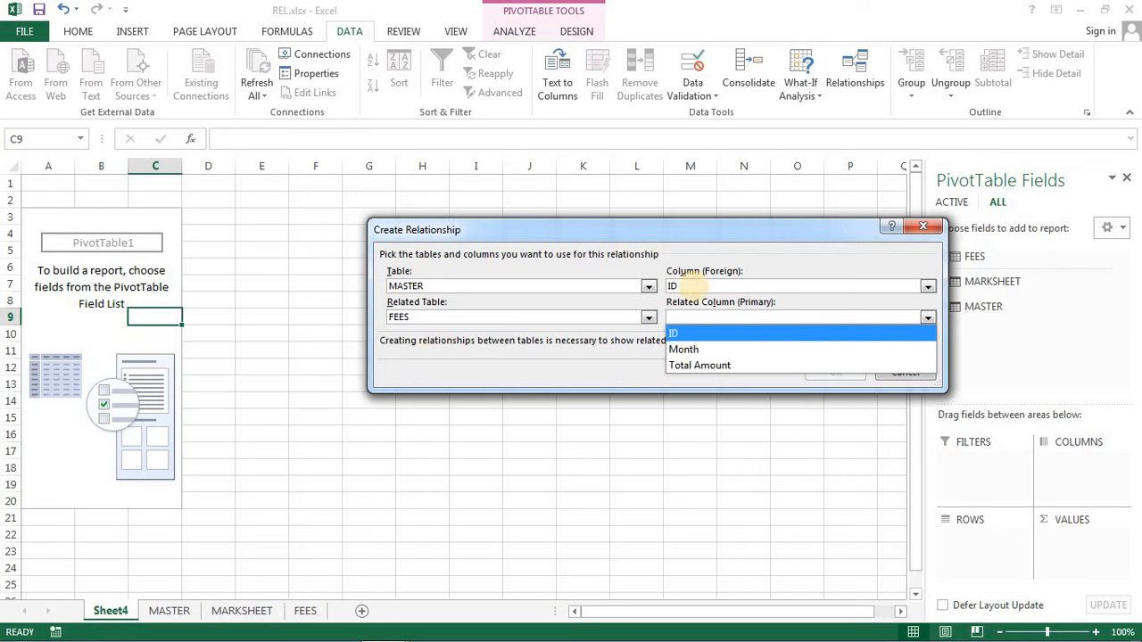
{"action": "left_click", "coordinate": [684, 335]}
{"action": "left_click", "coordinate": [837, 373]}
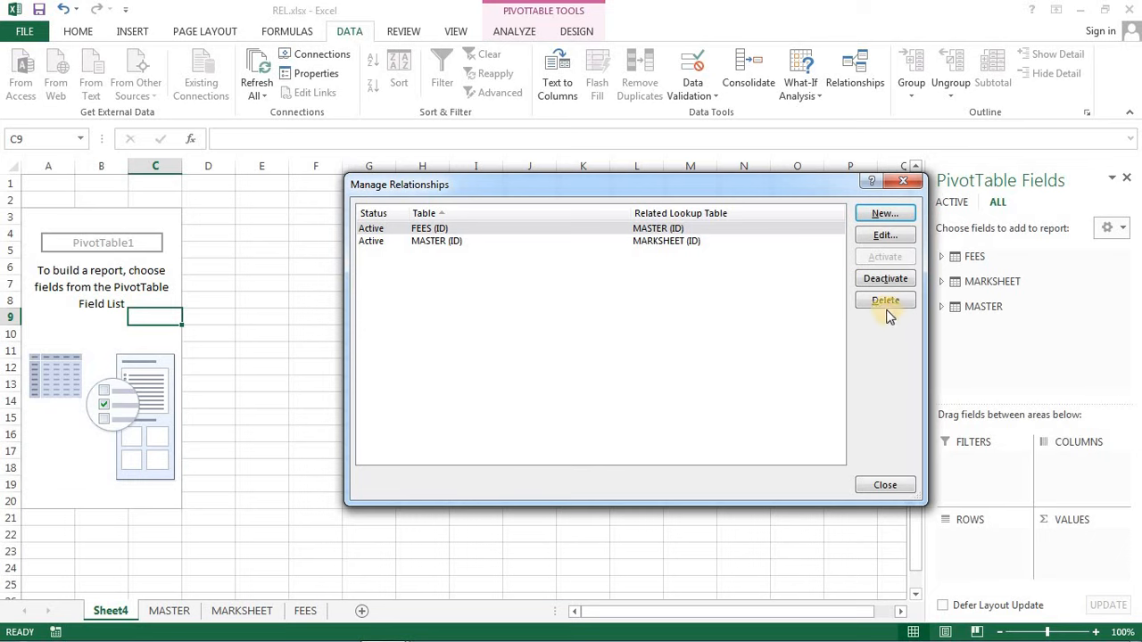
{"action": "left_click", "coordinate": [885, 483]}
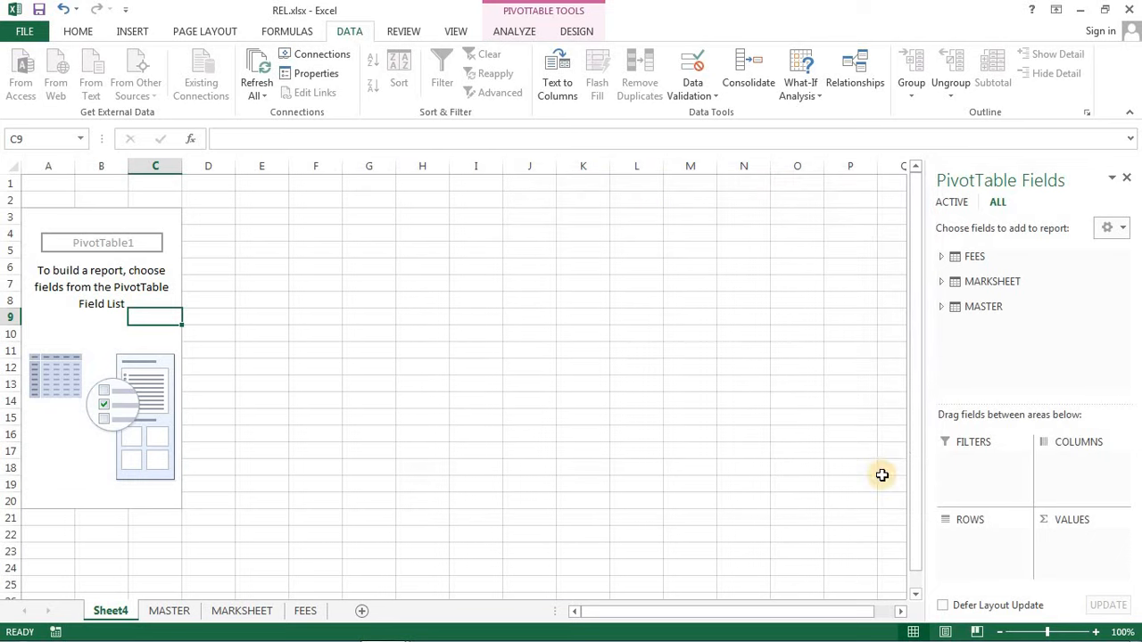
Add the Full name field of the MASTER table to the PivotTable rows.
{"action": "left_click", "coordinate": [83, 330]}
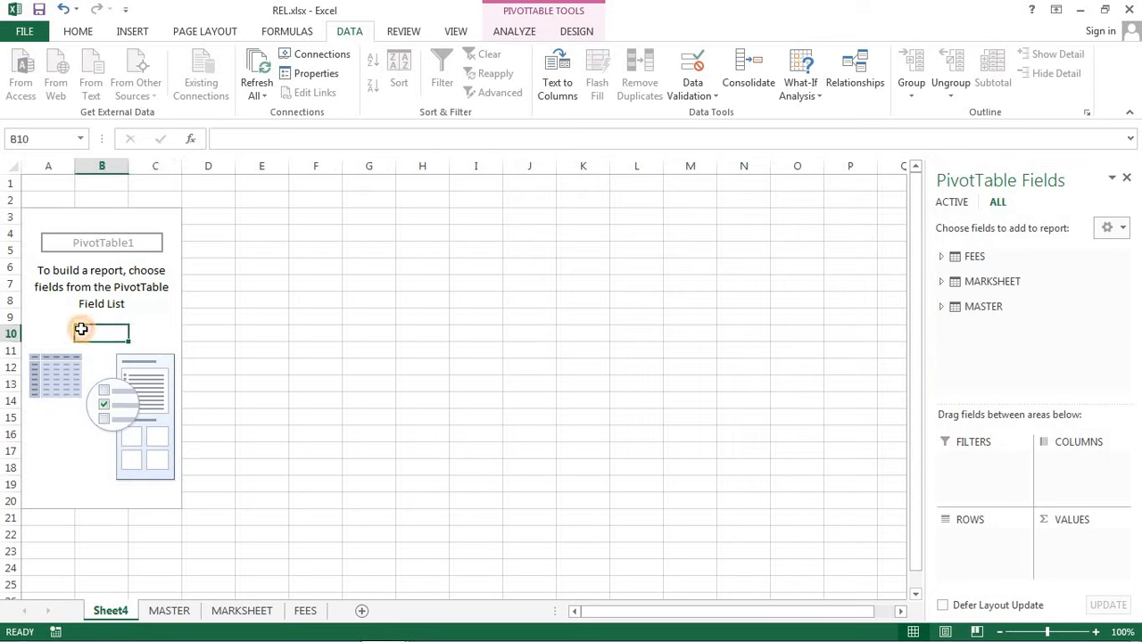
{"action": "left_click", "coordinate": [942, 306]}
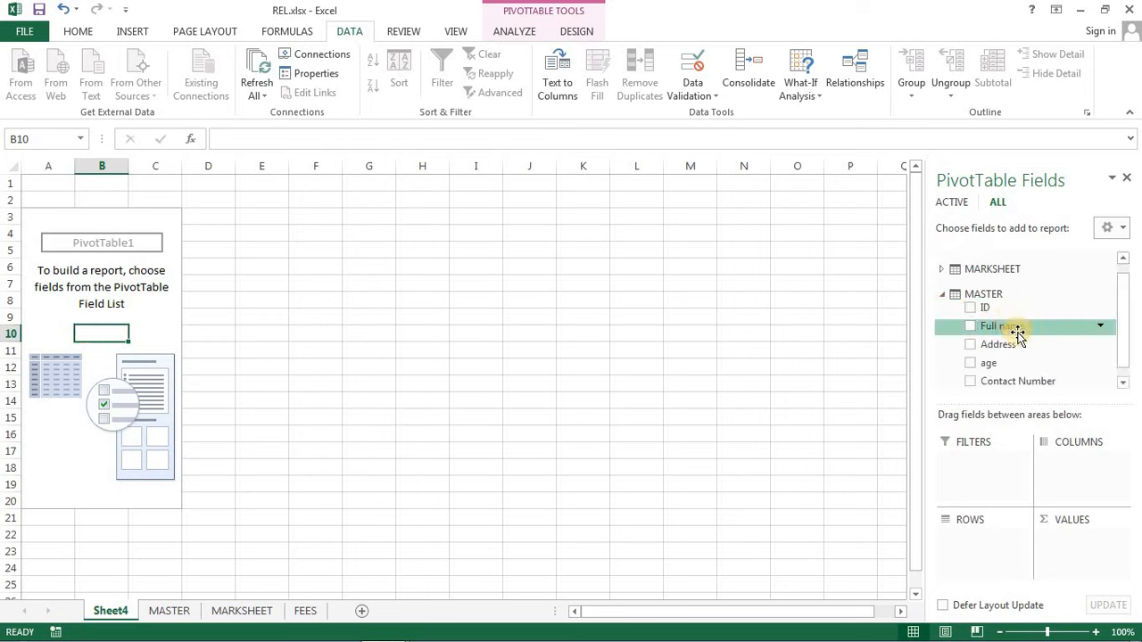
{"action": "left_click_drag", "start_coordinate": [992, 330], "coordinate": [960, 546]}
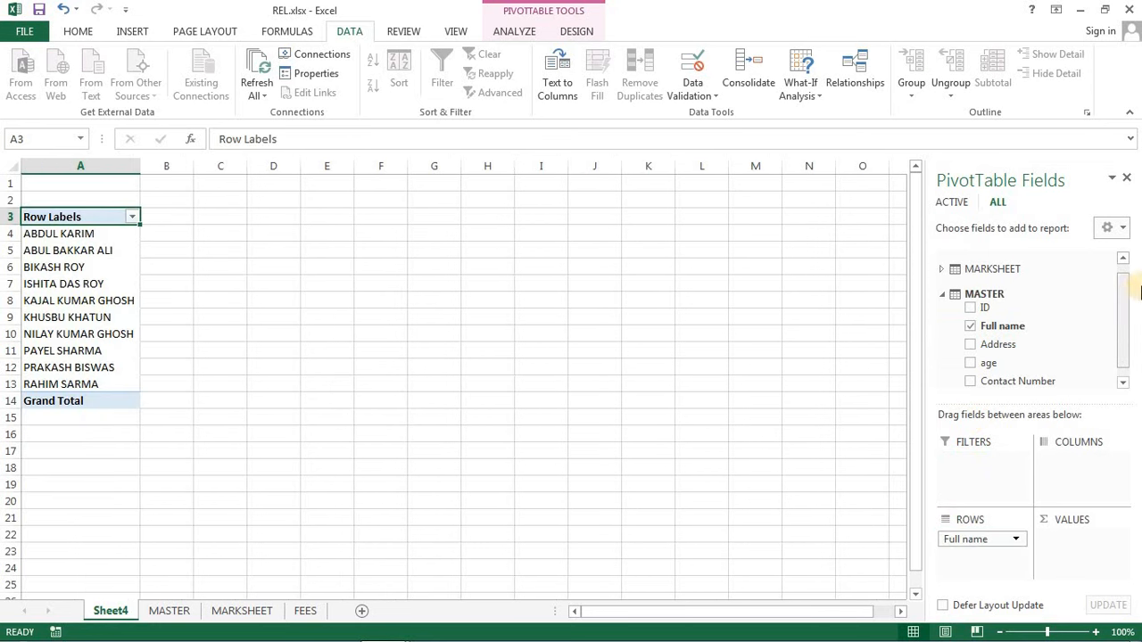
Add the Month field of the FEES table to the PivotTable columns and Total Amount to its values.
{"action": "left_click_drag", "start_coordinate": [1126, 294], "coordinate": [1121, 303]}
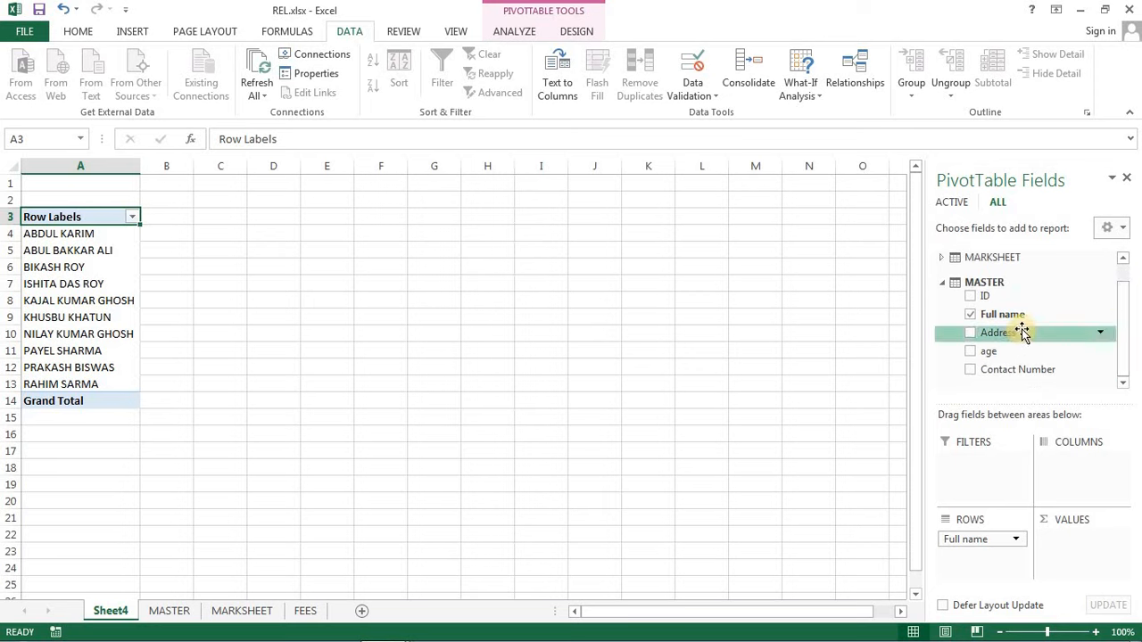
{"action": "left_click_drag", "start_coordinate": [1121, 299], "coordinate": [1122, 273]}
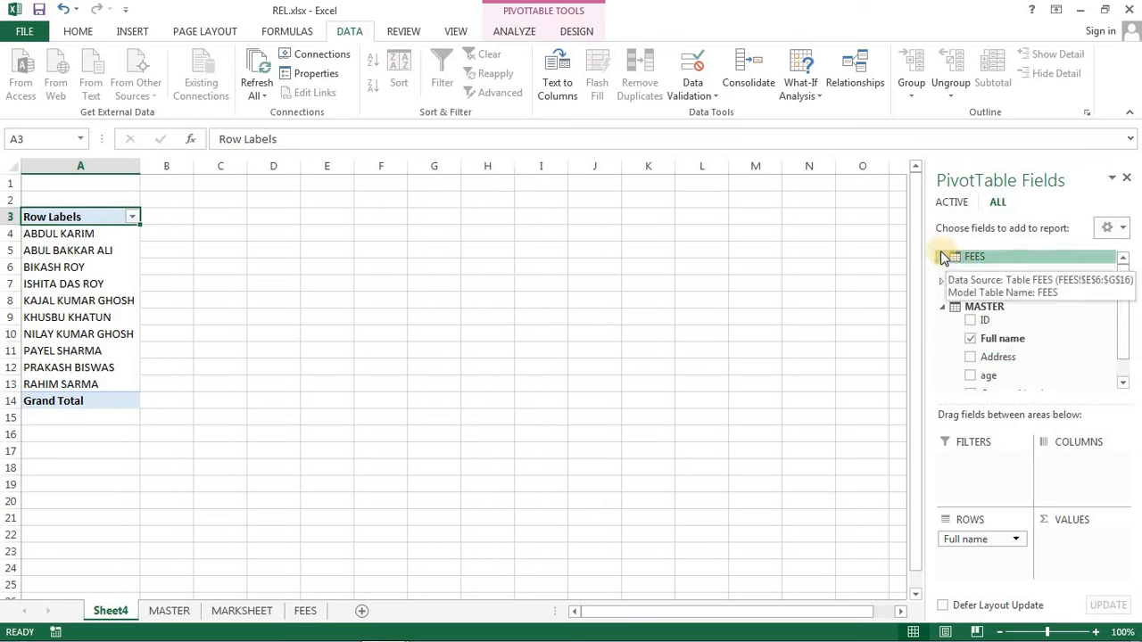
{"action": "left_click", "coordinate": [943, 258]}
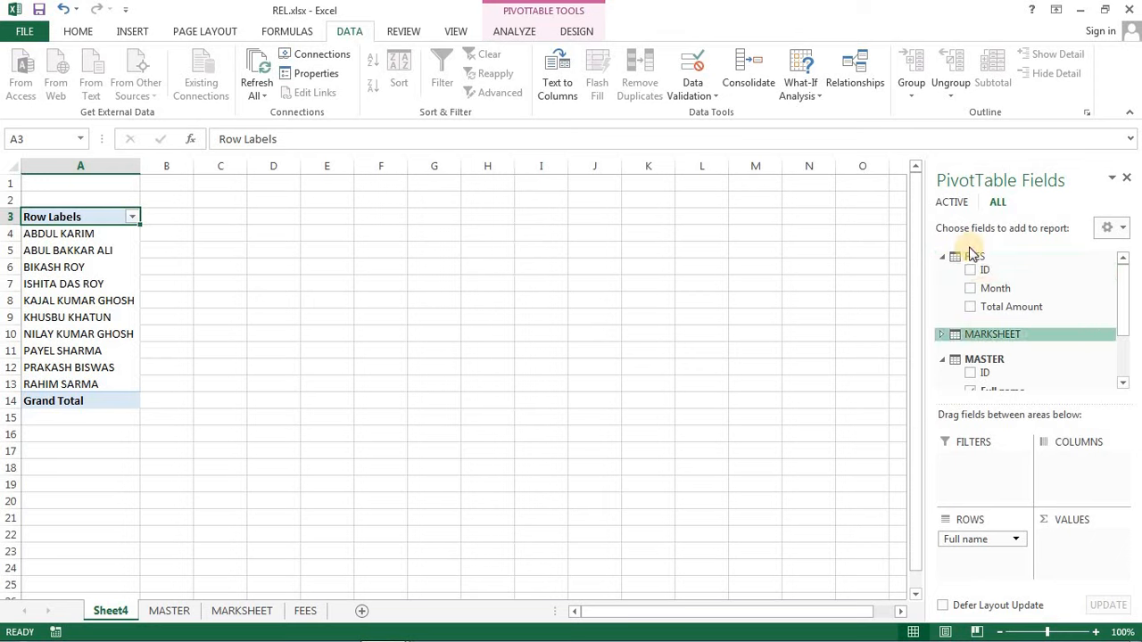
{"action": "left_click_drag", "start_coordinate": [1003, 290], "coordinate": [1074, 470]}
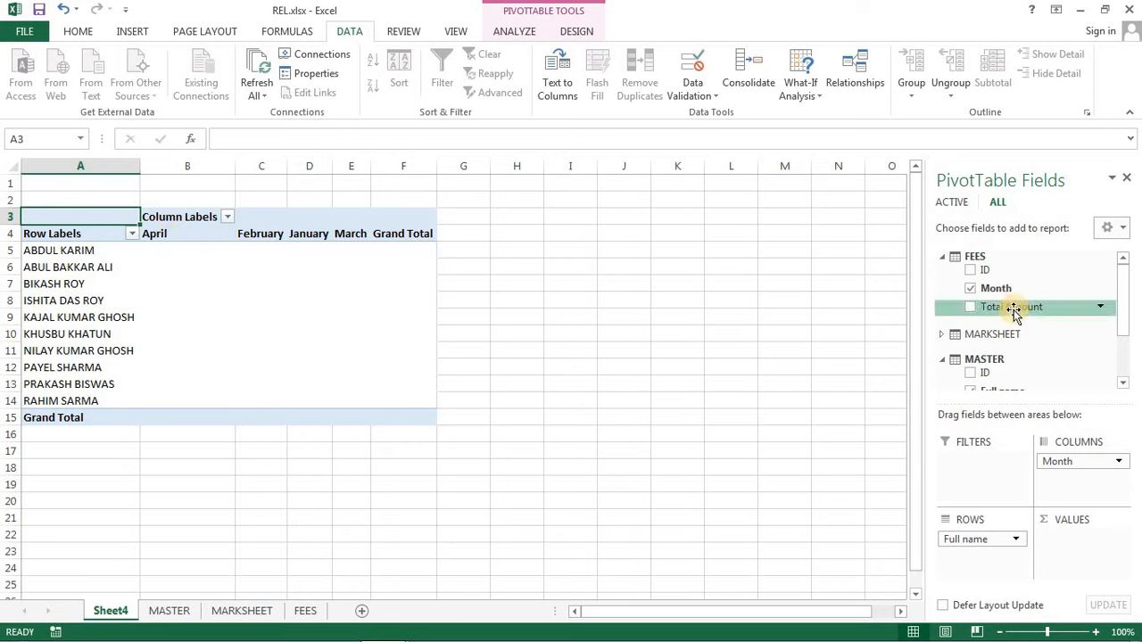
{"action": "left_click_drag", "start_coordinate": [1013, 309], "coordinate": [1070, 557]}
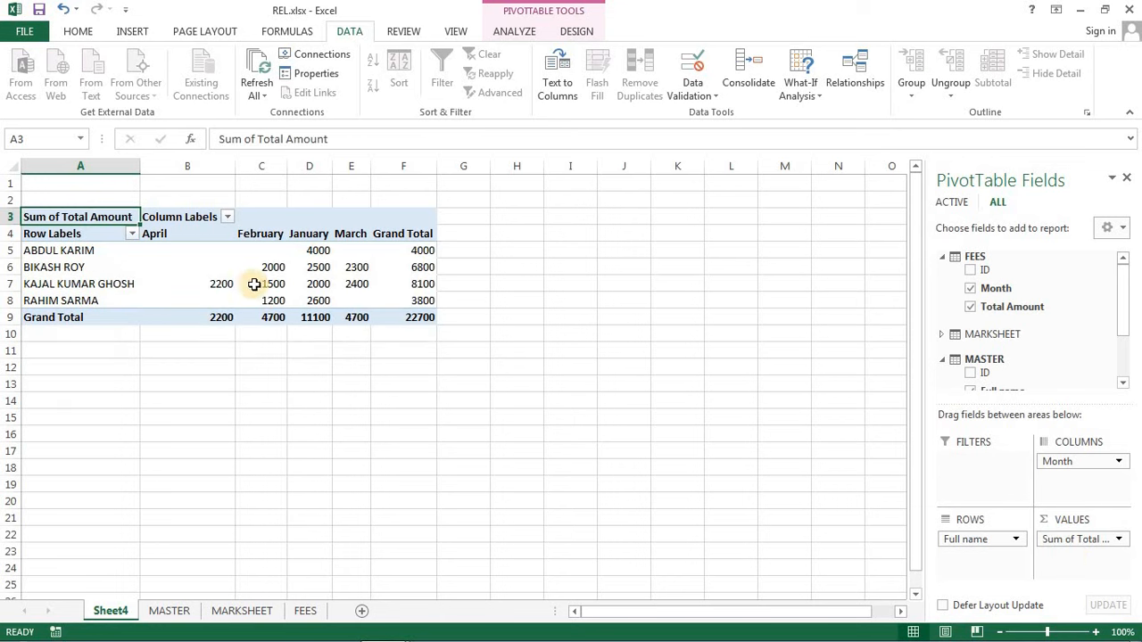
Enlarge the font of the PivotTable's student rows 5 to 8 to size 16.
{"action": "left_click_drag", "start_coordinate": [4, 251], "coordinate": [9, 302]}
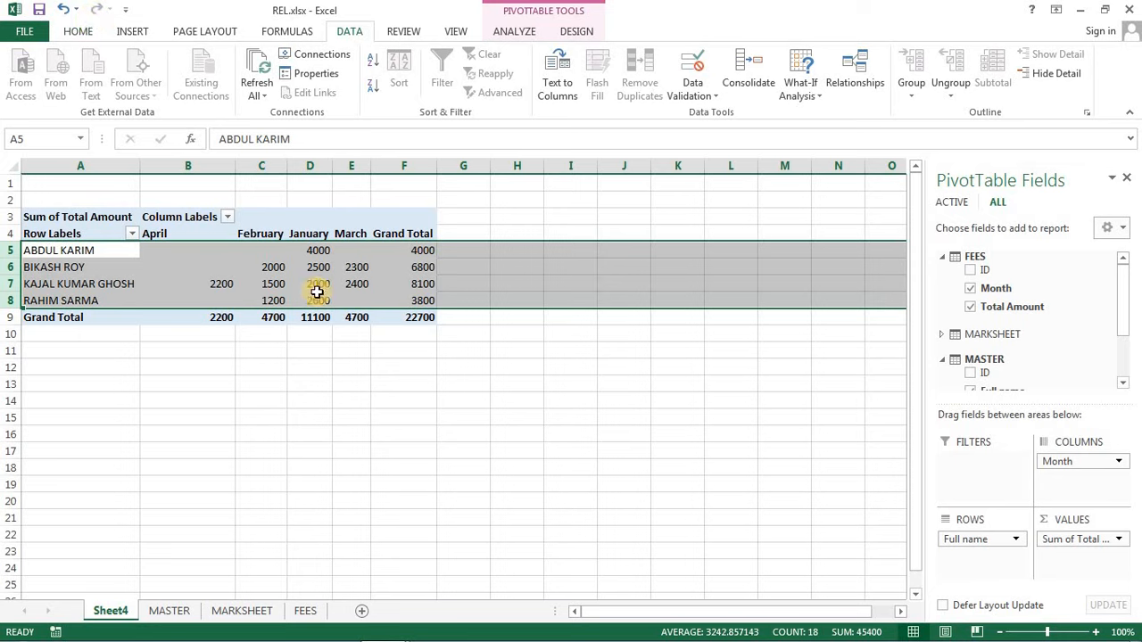
{"action": "left_click", "coordinate": [82, 32]}
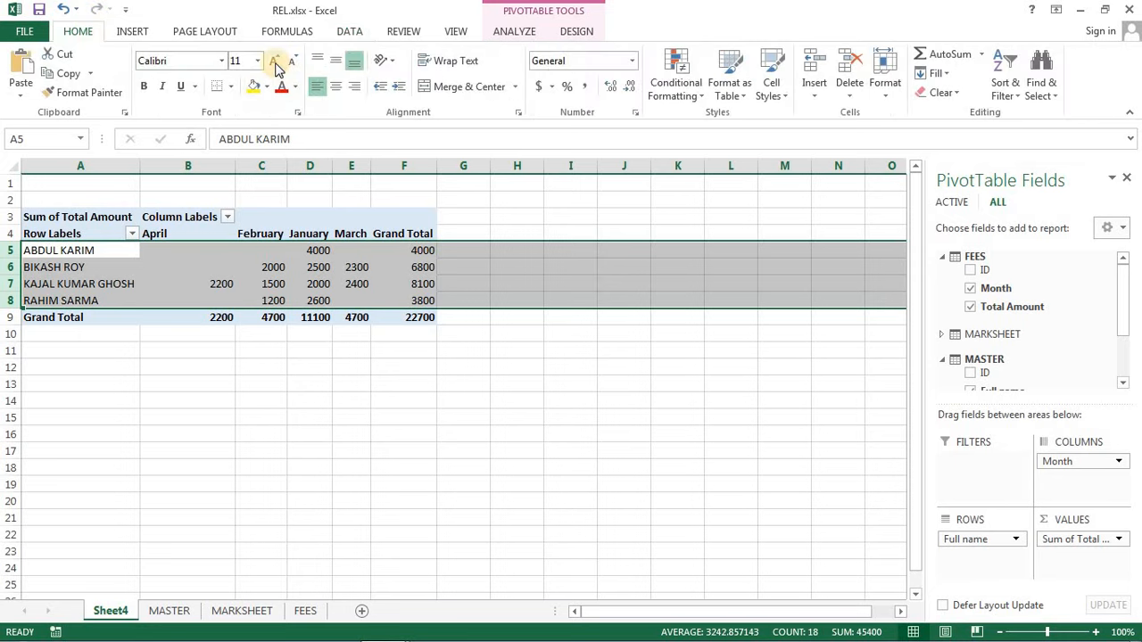
{"action": "left_click", "coordinate": [275, 62]}
{"action": "left_click", "coordinate": [275, 62]}
{"action": "left_click", "coordinate": [275, 63]}
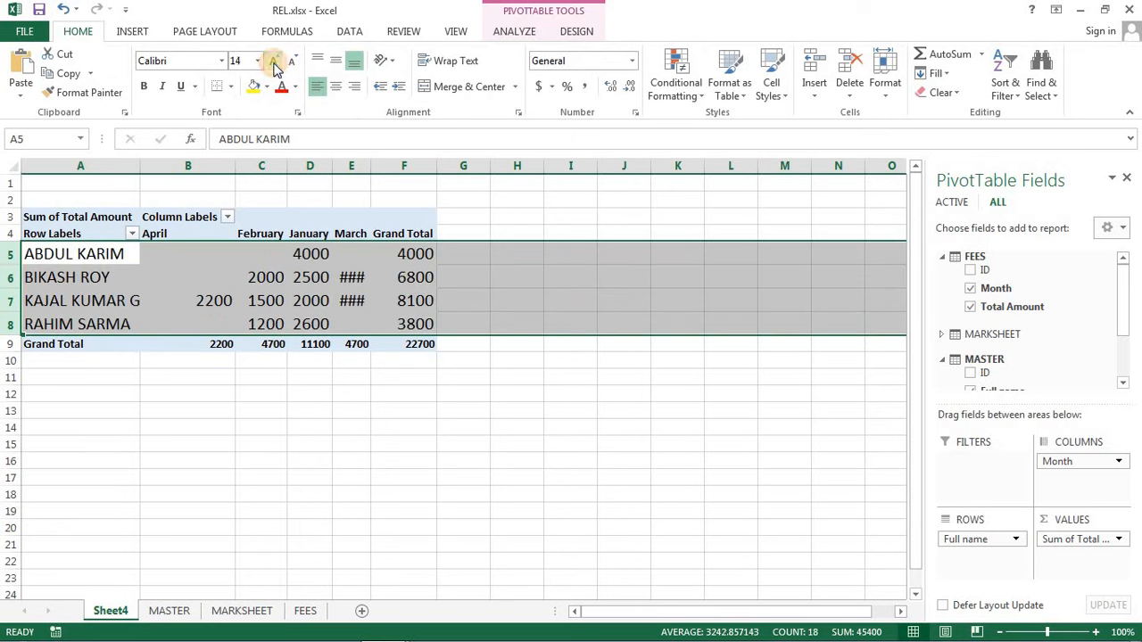
Widen the March column so its amounts fit and make row 6 slightly taller.
{"action": "left_click", "coordinate": [502, 272]}
{"action": "left_click_drag", "start_coordinate": [371, 165], "coordinate": [403, 170]}
{"action": "left_click_drag", "start_coordinate": [81, 255], "coordinate": [224, 294]}
{"action": "left_click", "coordinate": [147, 276]}
{"action": "left_click", "coordinate": [25, 279]}
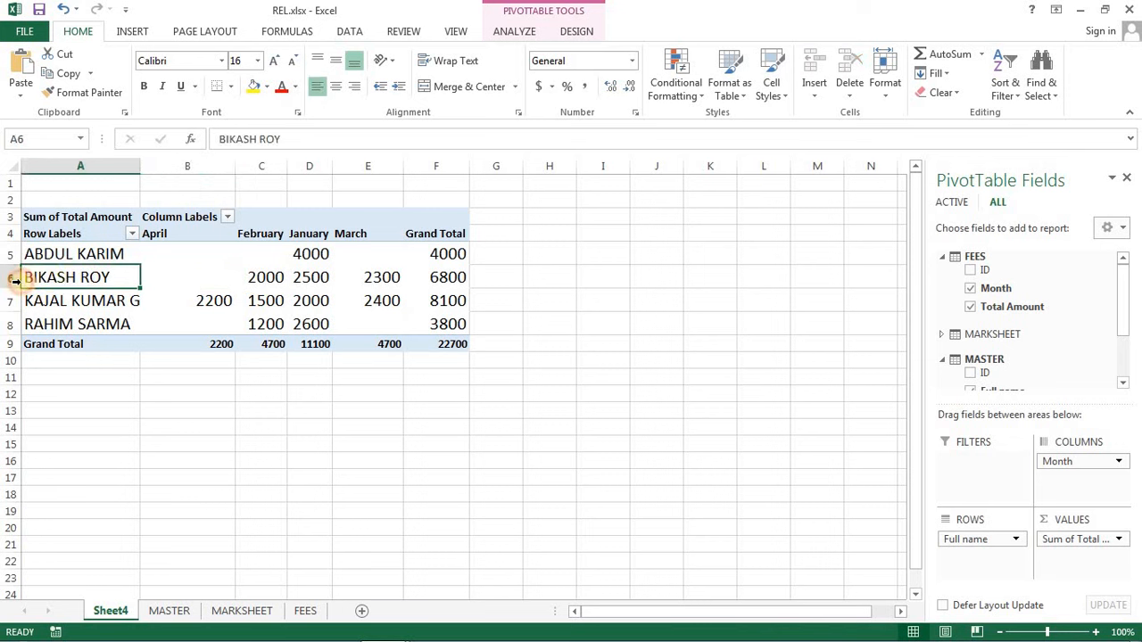
{"action": "left_click_drag", "start_coordinate": [14, 288], "coordinate": [13, 294]}
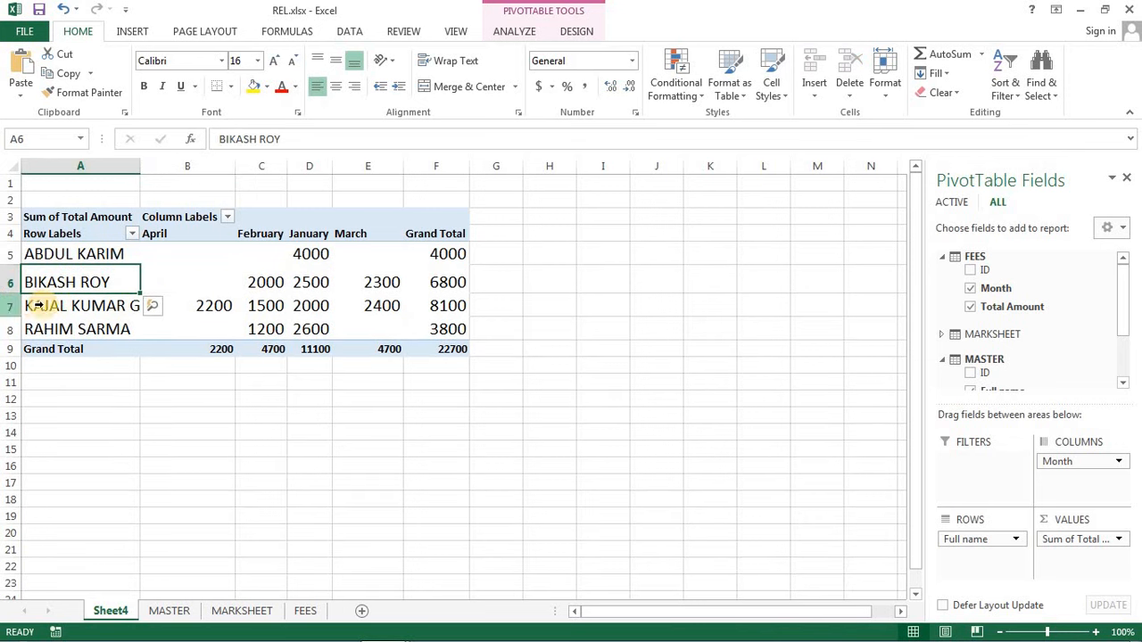
Examine the monthly fee amounts of the second and third students in the PivotTable, including the second student's grand total.
{"action": "left_click", "coordinate": [259, 282]}
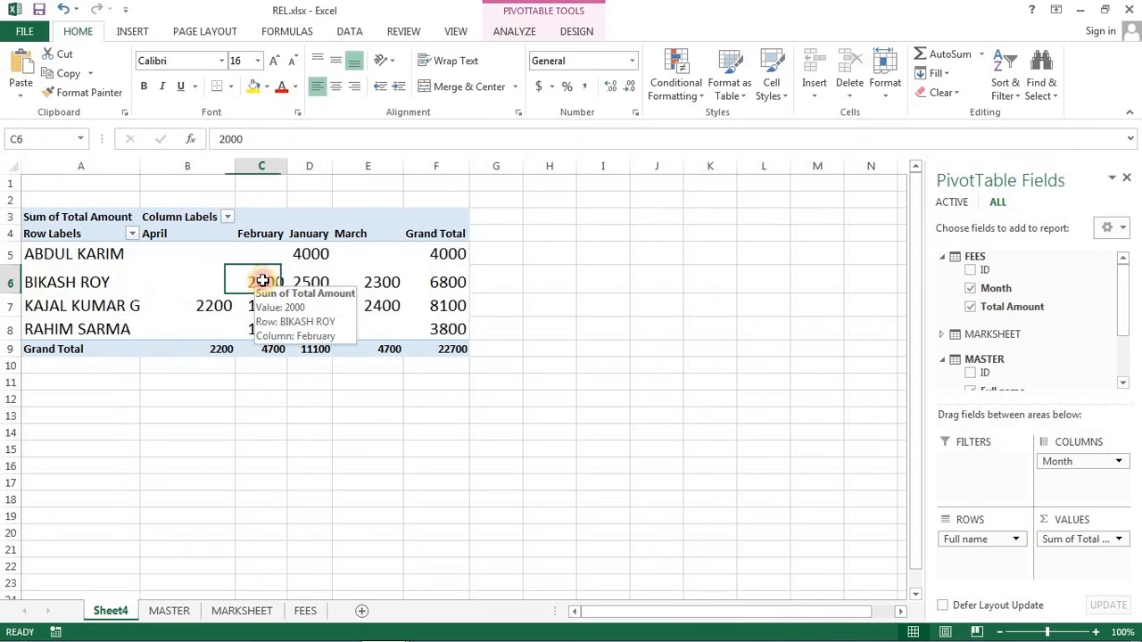
{"action": "left_click", "coordinate": [315, 279]}
{"action": "left_click", "coordinate": [378, 280]}
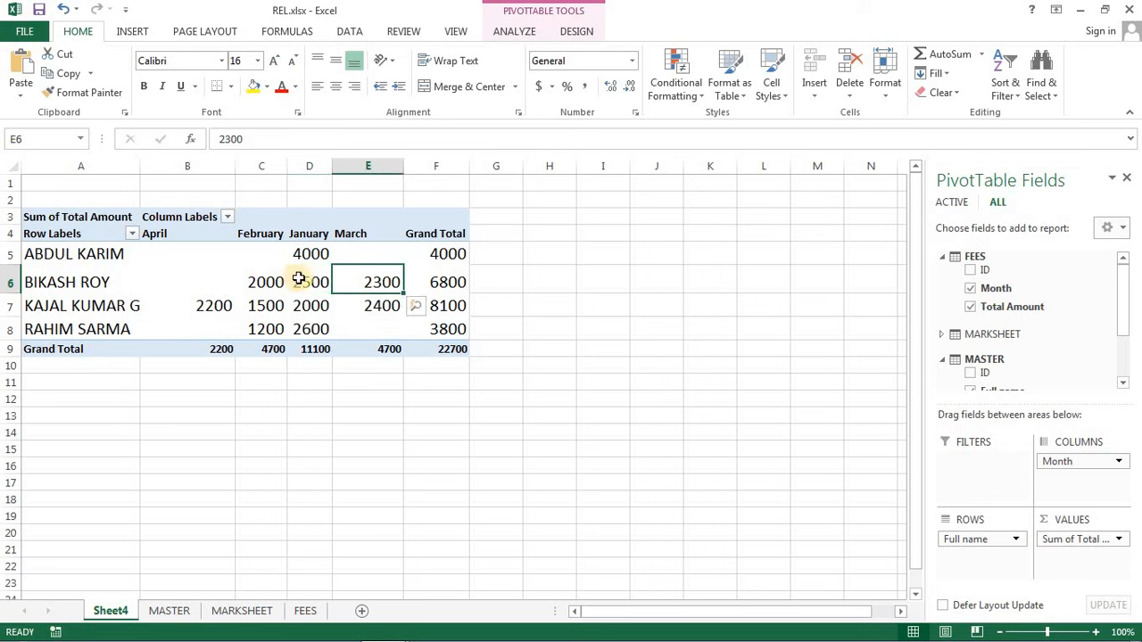
{"action": "left_click", "coordinate": [454, 283]}
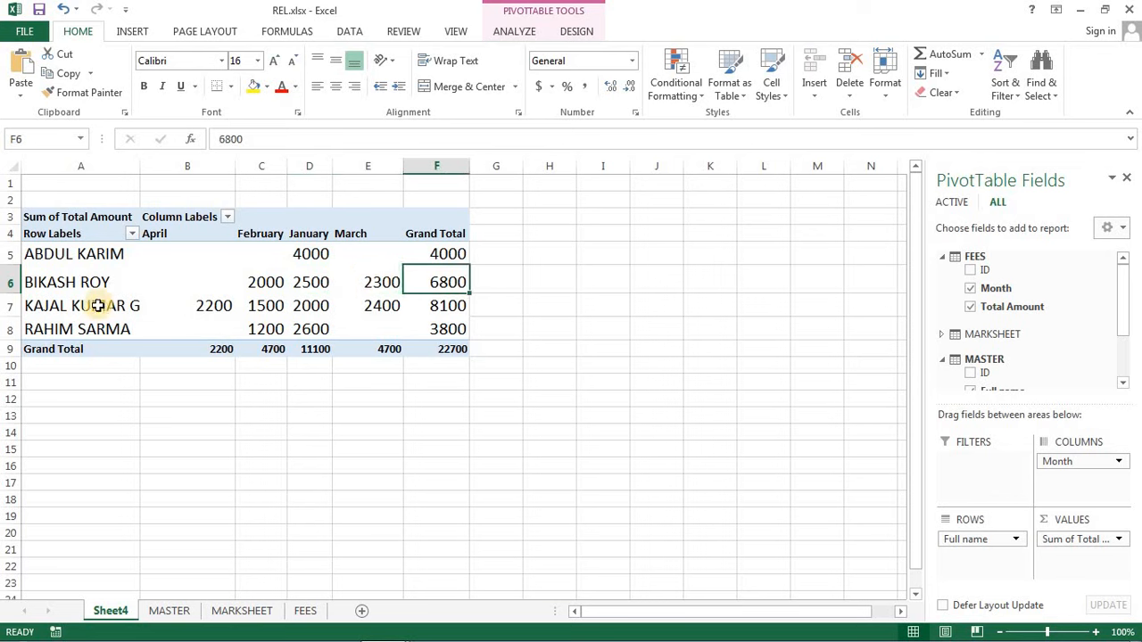
{"action": "left_click", "coordinate": [189, 305]}
{"action": "mouse_move", "coordinate": [212, 307]}
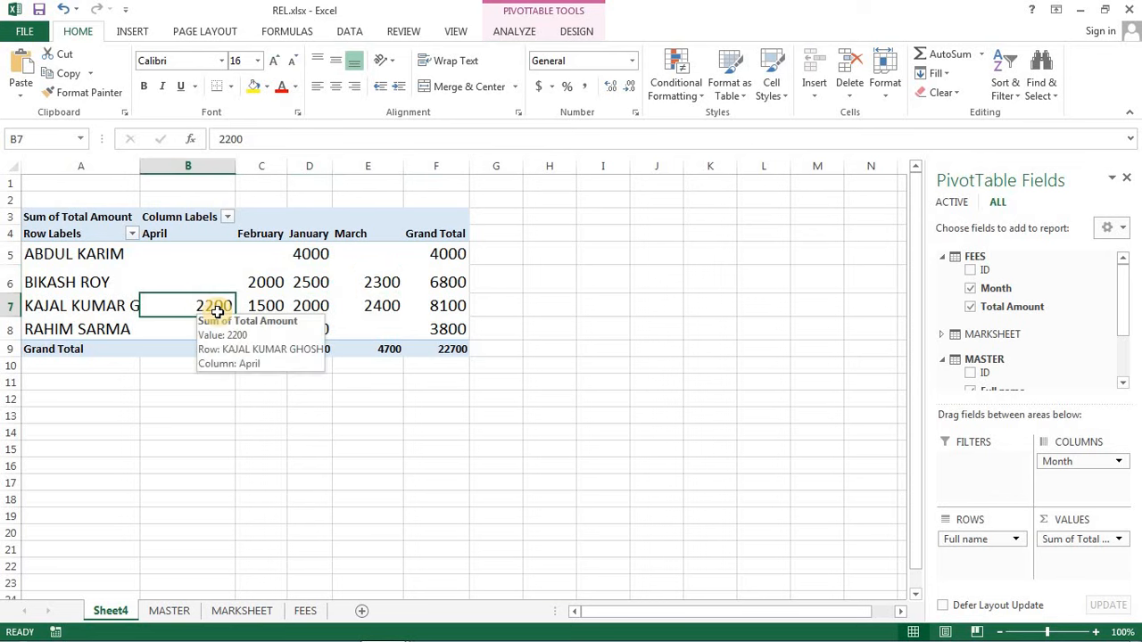
{"action": "left_click", "coordinate": [263, 305]}
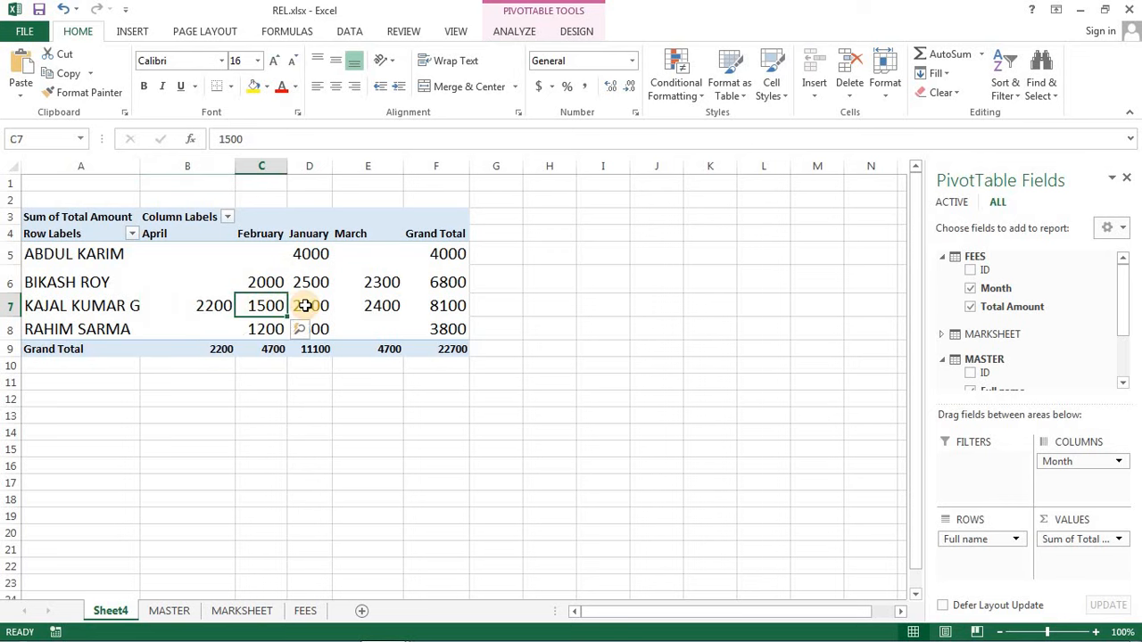
{"action": "left_click", "coordinate": [313, 305]}
{"action": "left_click", "coordinate": [369, 303]}
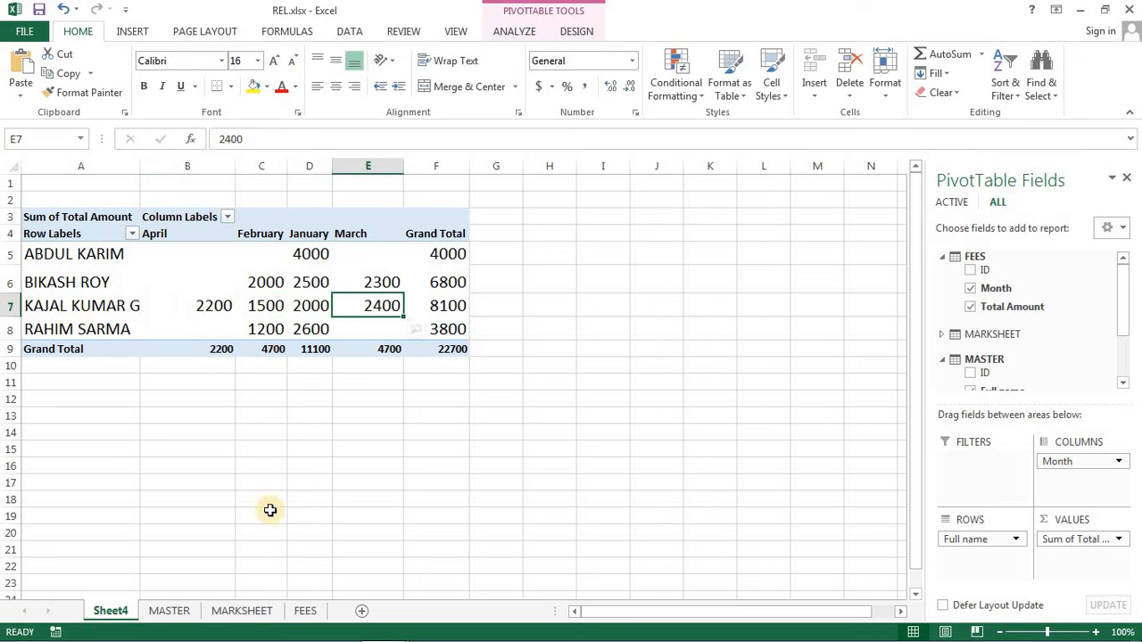
Compare the S100 payments by month on the FEES sheet with the student name for that ID on the MASTER sheet.
{"action": "left_click", "coordinate": [305, 610]}
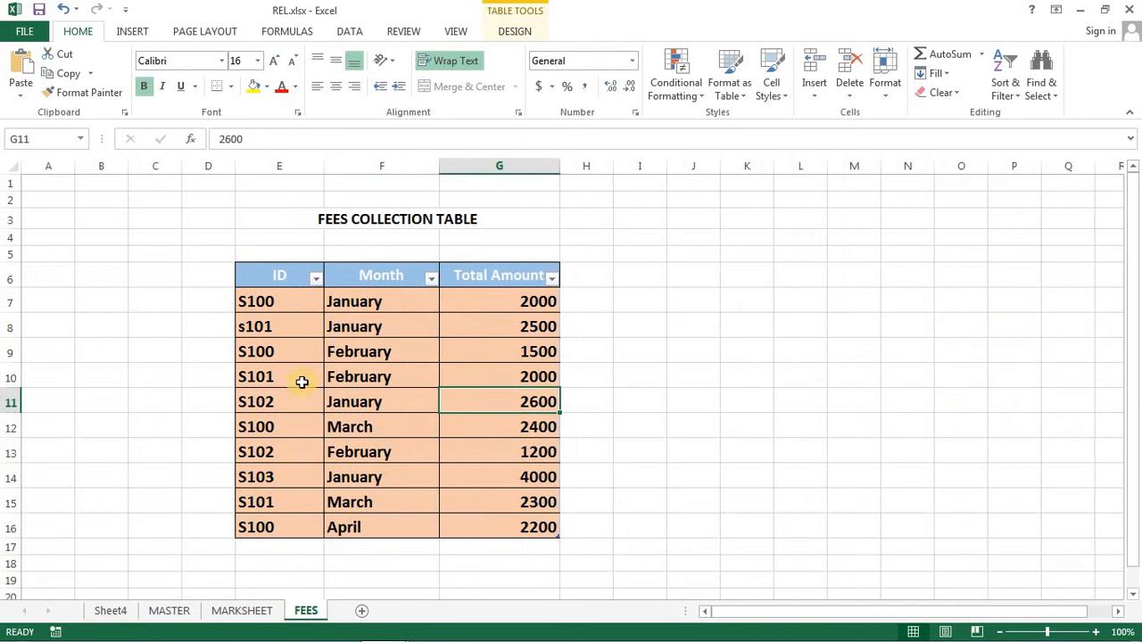
{"action": "left_click", "coordinate": [276, 307]}
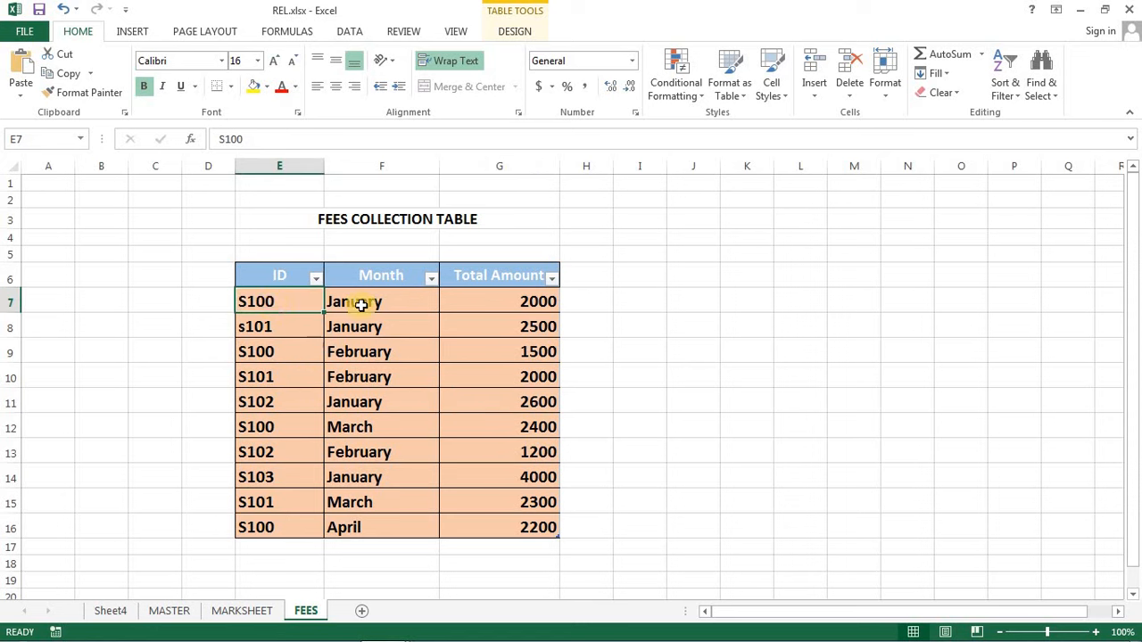
{"action": "left_click", "coordinate": [357, 353]}
{"action": "key", "text": "Down"}
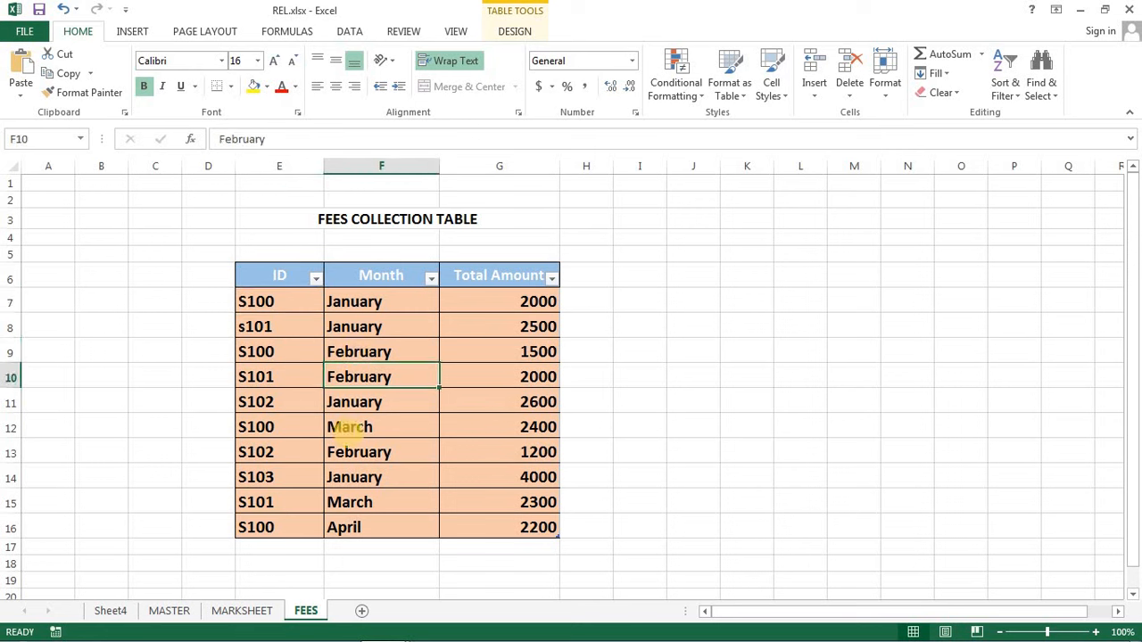
{"action": "left_click", "coordinate": [350, 427]}
{"action": "left_click", "coordinate": [352, 526]}
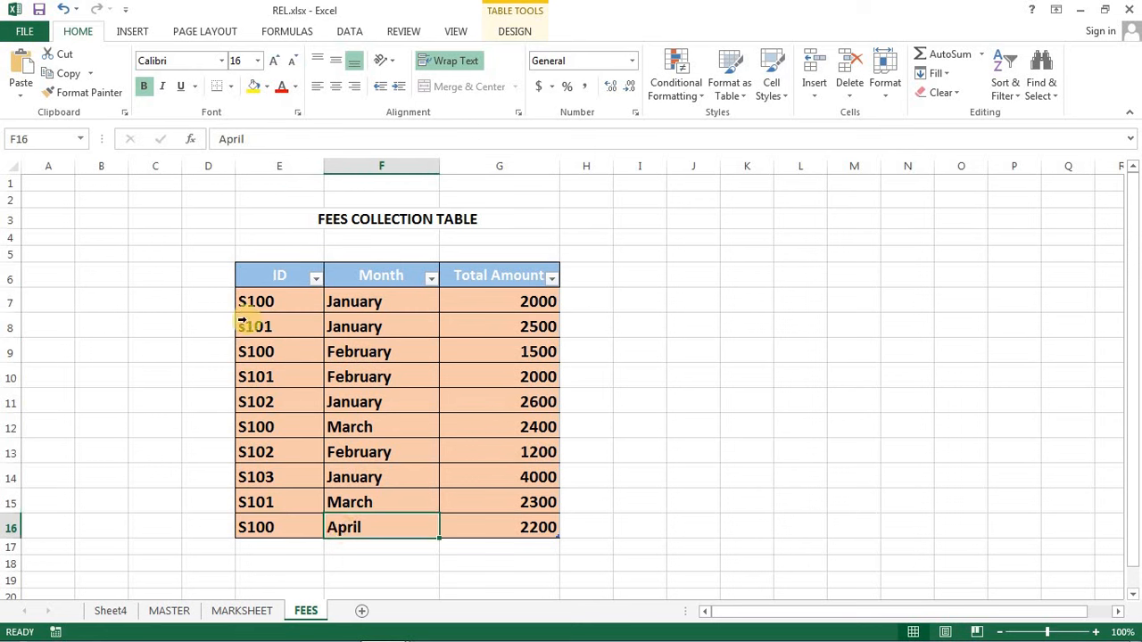
{"action": "left_click", "coordinate": [164, 612]}
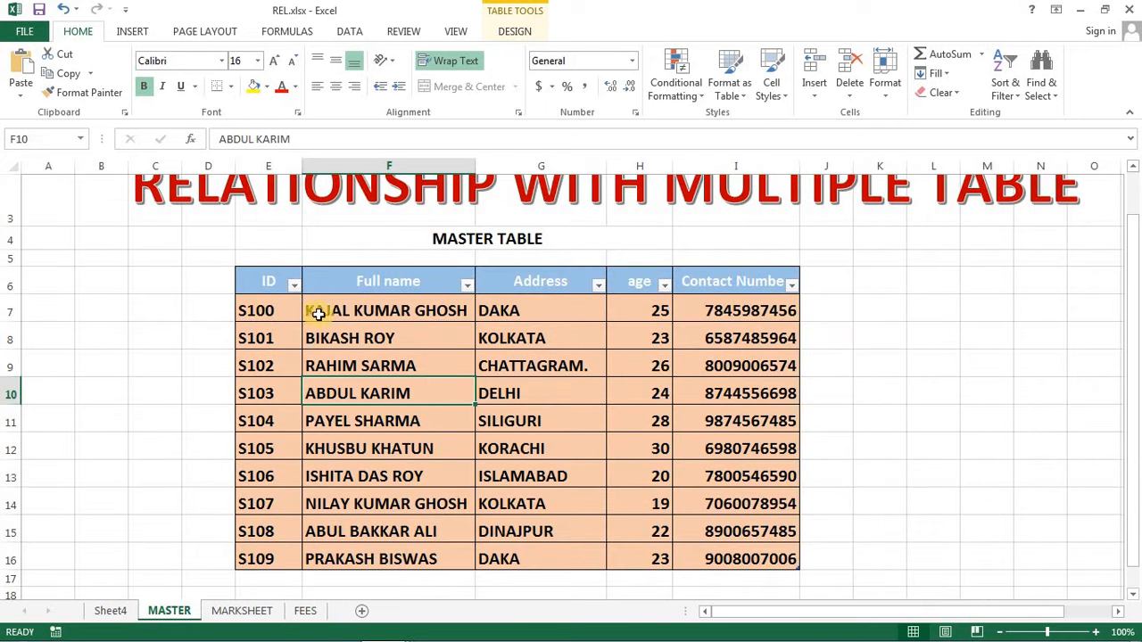
{"action": "left_click", "coordinate": [382, 314]}
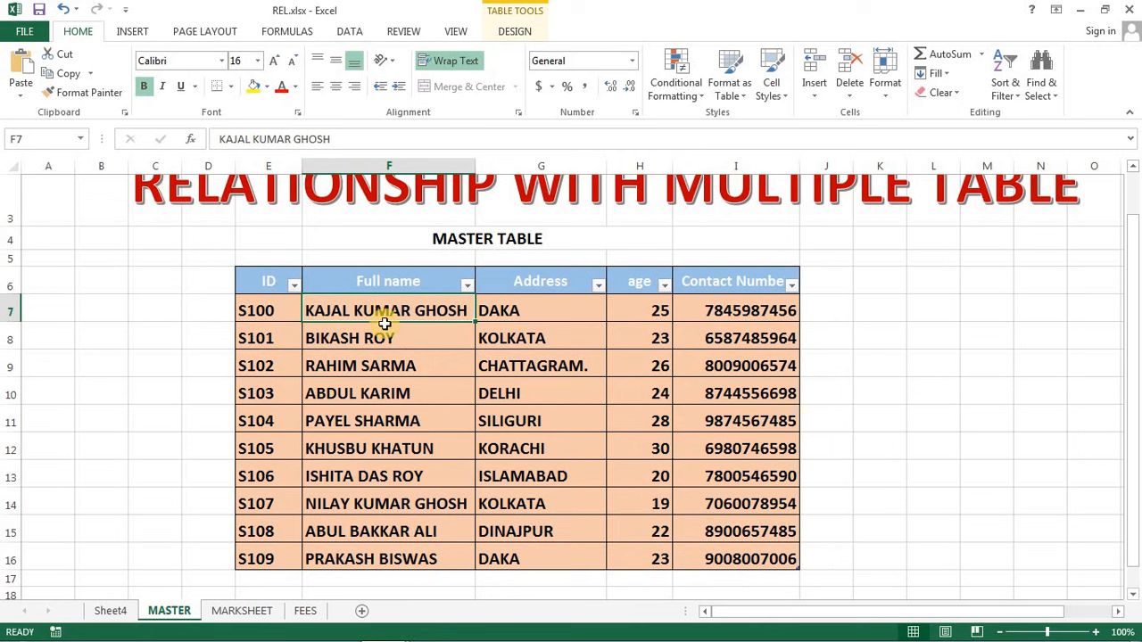
{"action": "left_click", "coordinate": [304, 611]}
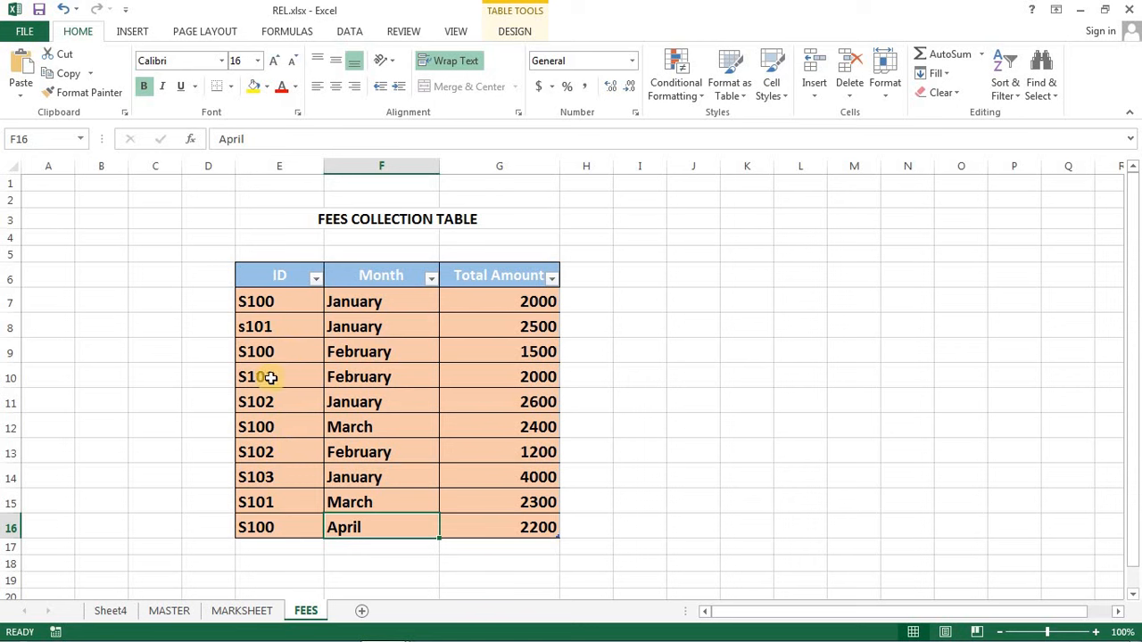
Examine the second student's February, January and March fee amounts in the PivotTable on Sheet4.
{"action": "left_click", "coordinate": [100, 612]}
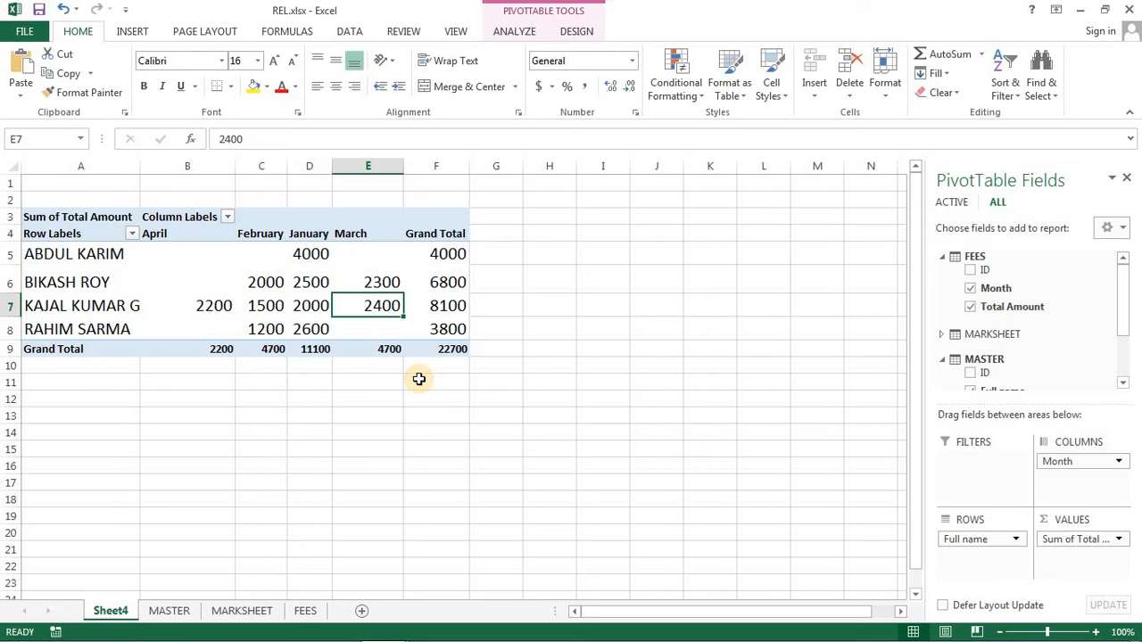
{"action": "left_click", "coordinate": [77, 284]}
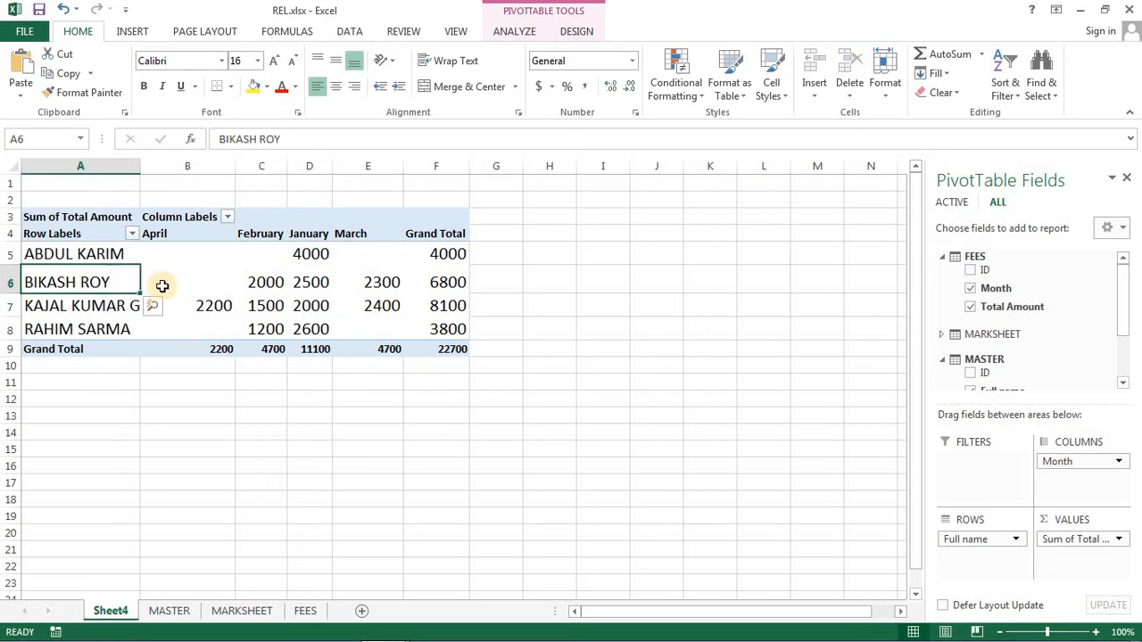
{"action": "left_click", "coordinate": [259, 282]}
{"action": "left_click", "coordinate": [312, 283]}
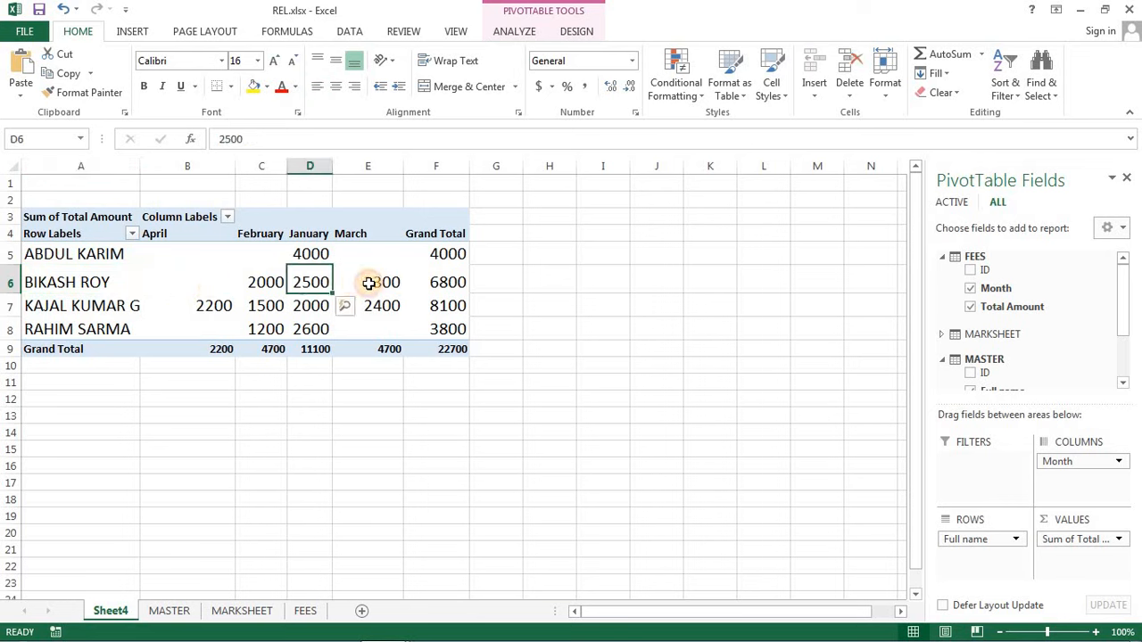
{"action": "left_click", "coordinate": [373, 283]}
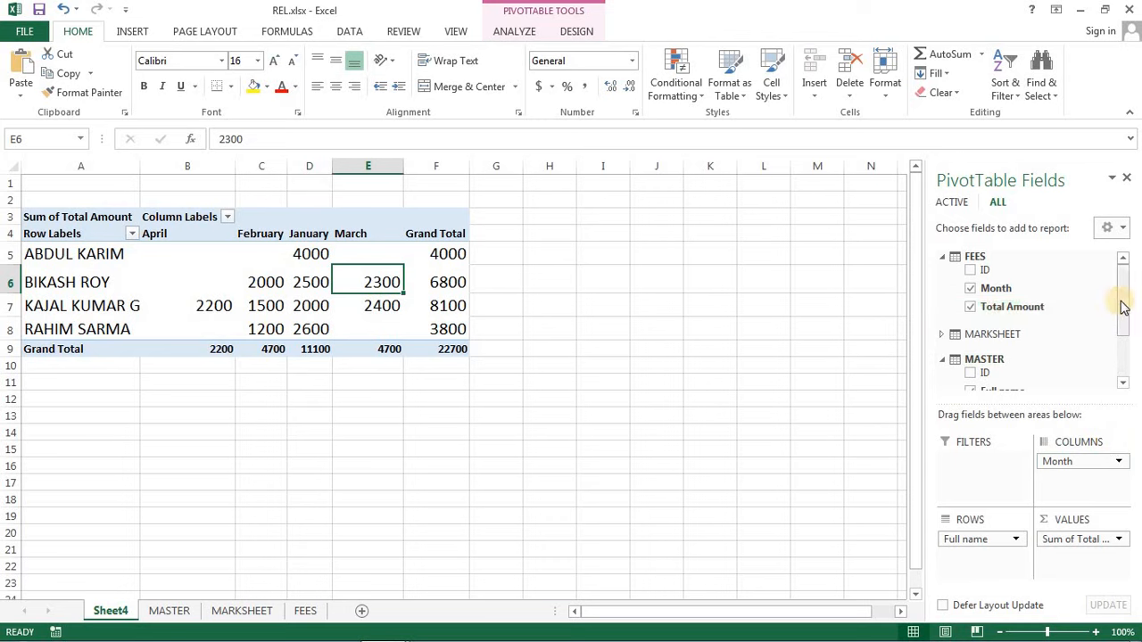
Add the MARKSHEET table's grade. field to the PivotTable rows beneath Full name.
{"action": "left_click", "coordinate": [941, 337]}
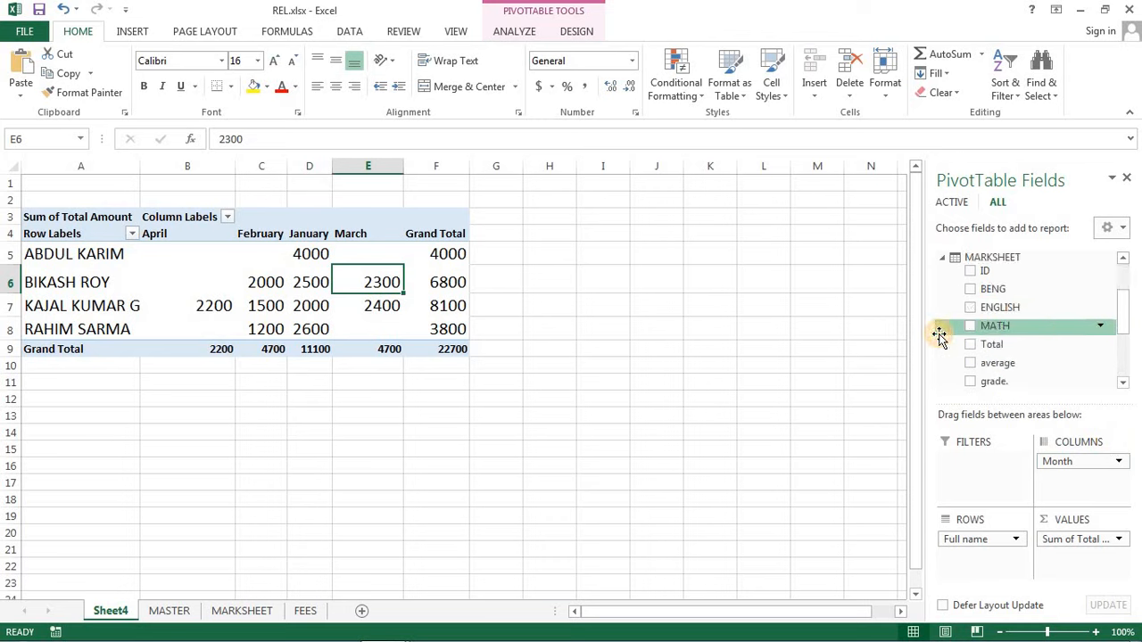
{"action": "left_click_drag", "start_coordinate": [1127, 317], "coordinate": [1125, 339]}
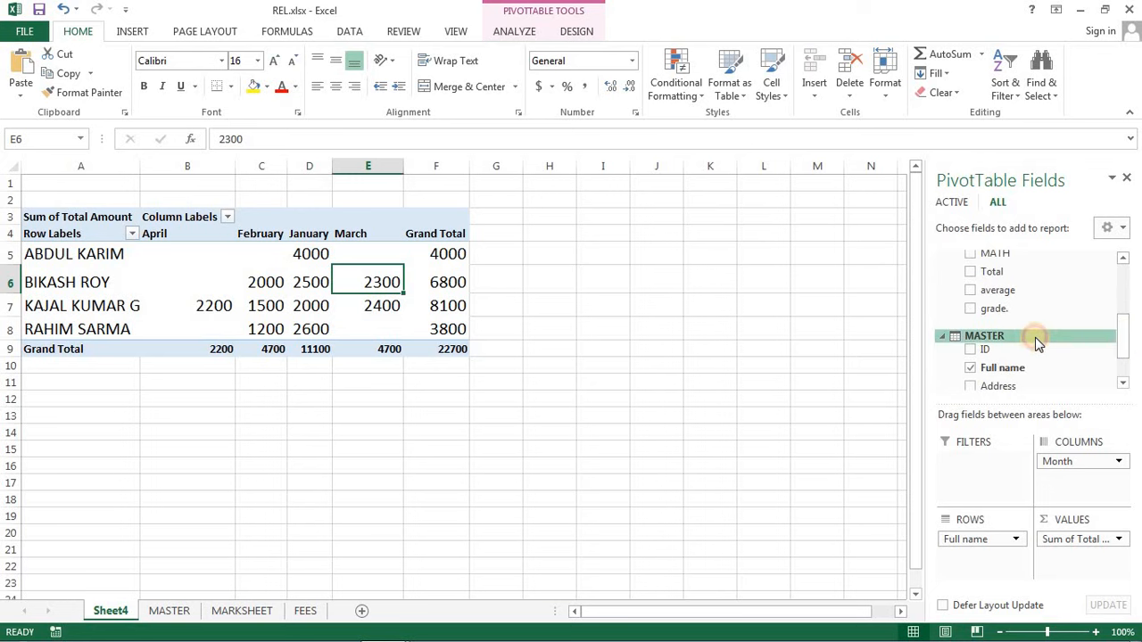
{"action": "left_click_drag", "start_coordinate": [998, 314], "coordinate": [979, 564]}
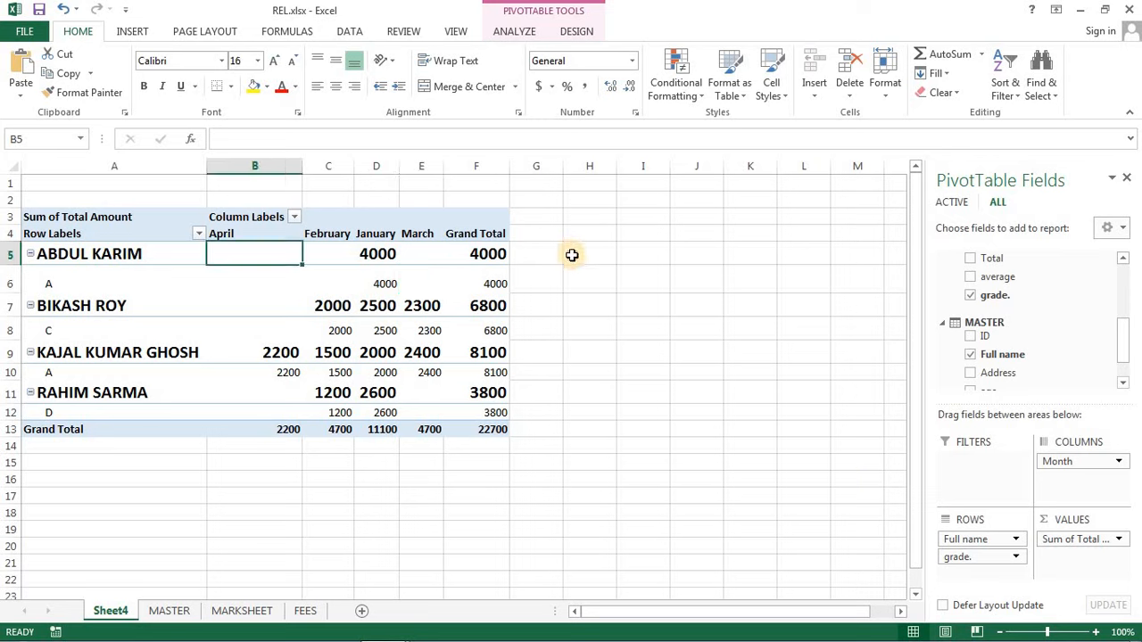
{"action": "left_click", "coordinate": [573, 255]}
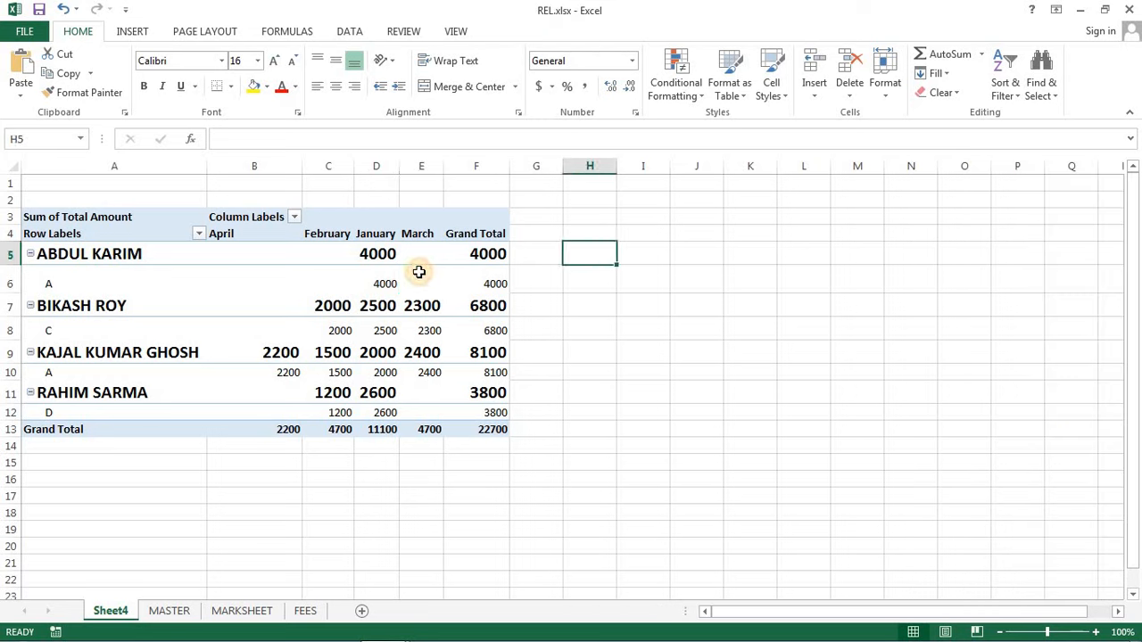
{"action": "left_click", "coordinate": [420, 278]}
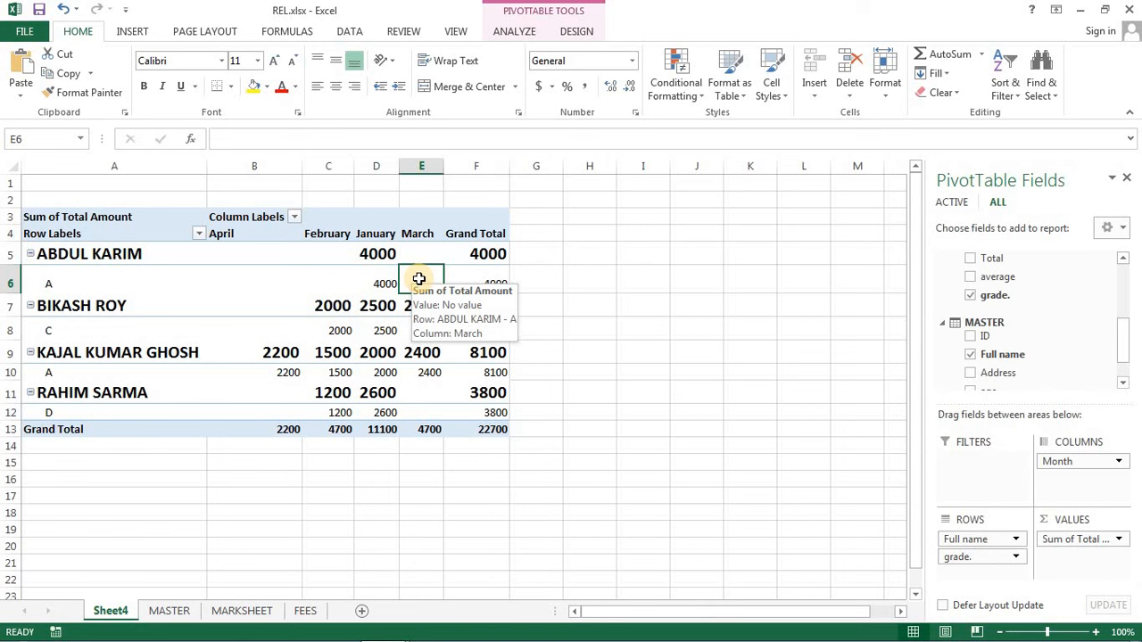
Deactivate the FEES-to-MASTER and MASTER-to-MARKSHEET relationships on ID and close the relationship manager.
{"action": "left_click", "coordinate": [351, 34]}
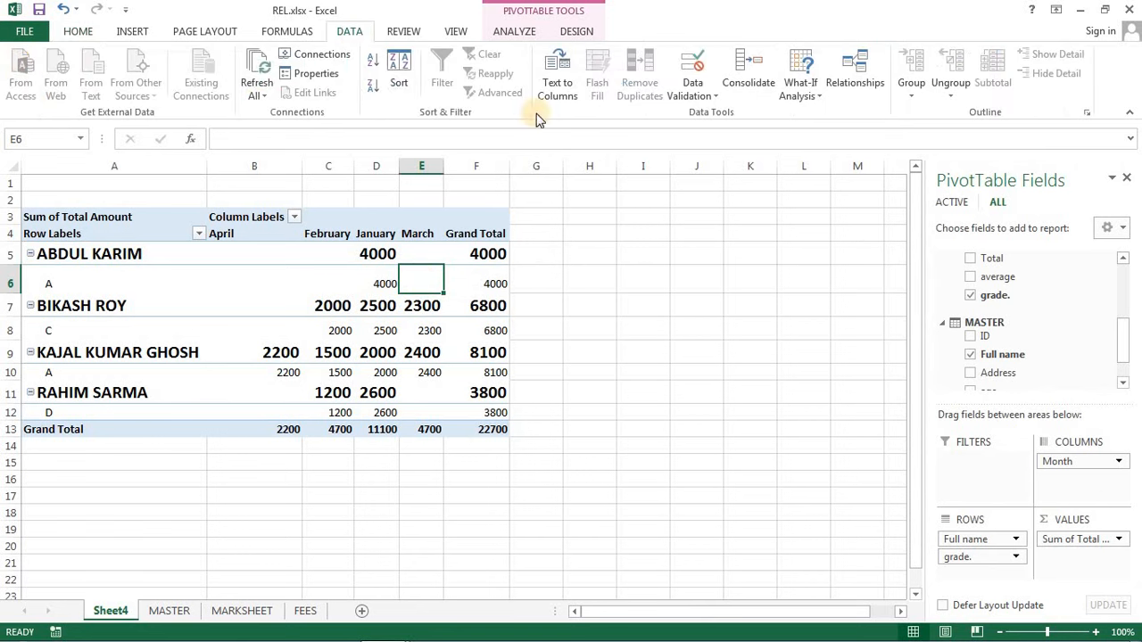
{"action": "left_click", "coordinate": [870, 80]}
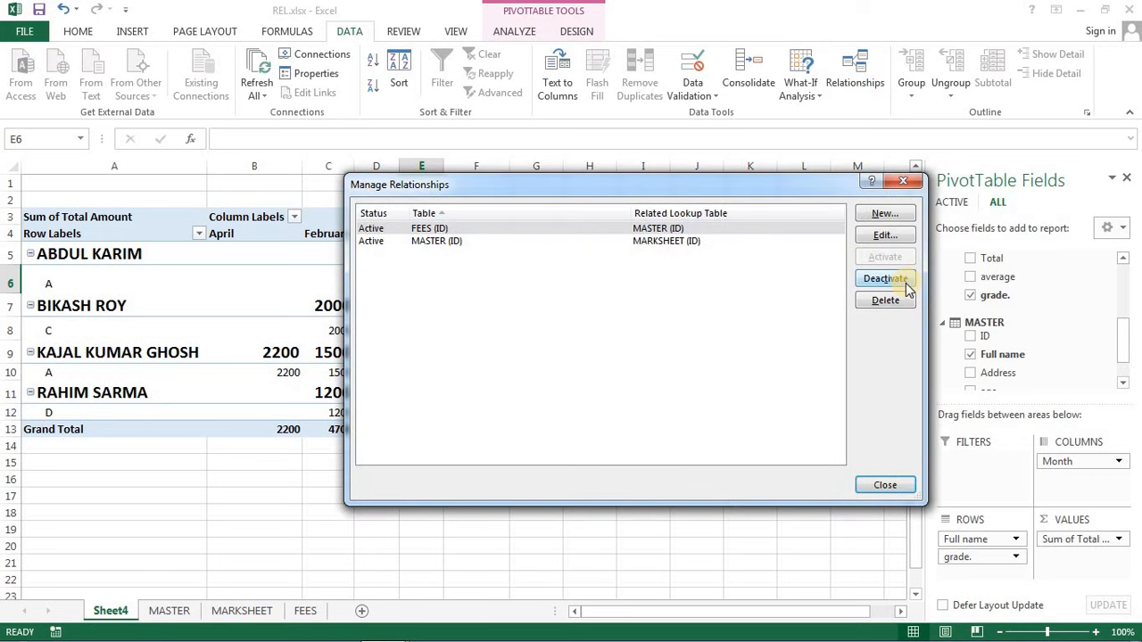
{"action": "left_click", "coordinate": [875, 276]}
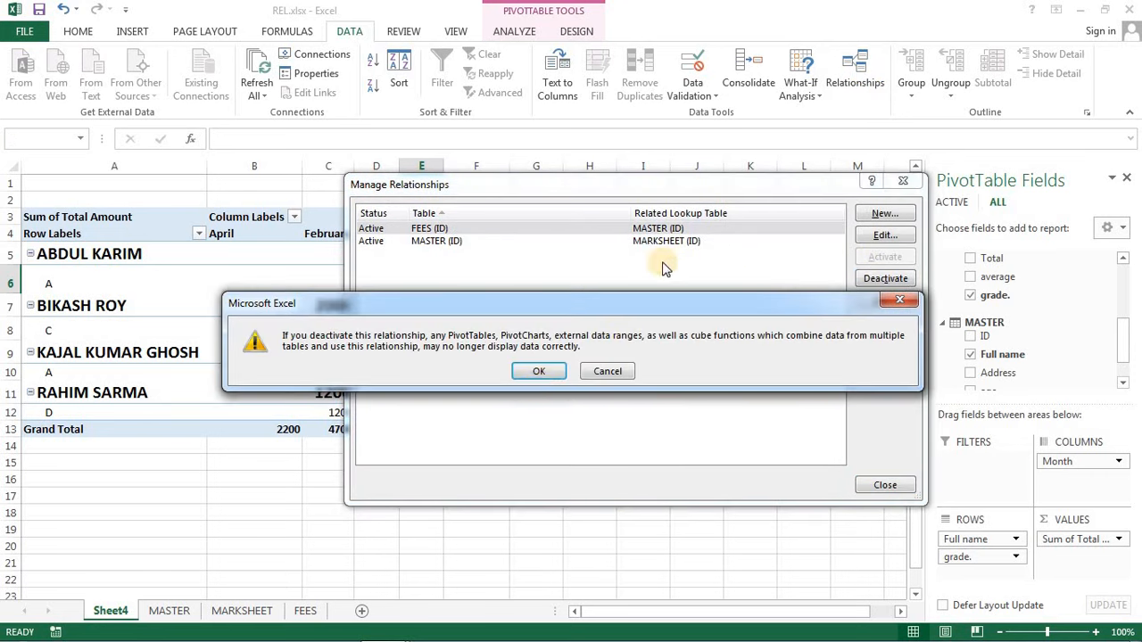
{"action": "left_click", "coordinate": [539, 371]}
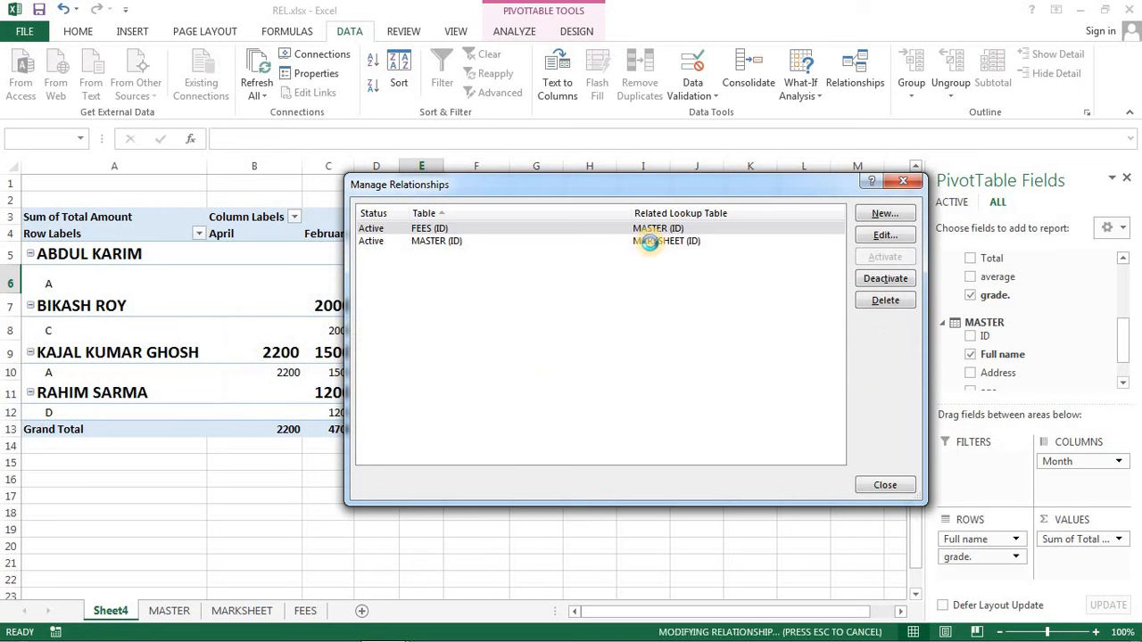
{"action": "left_click", "coordinate": [652, 241]}
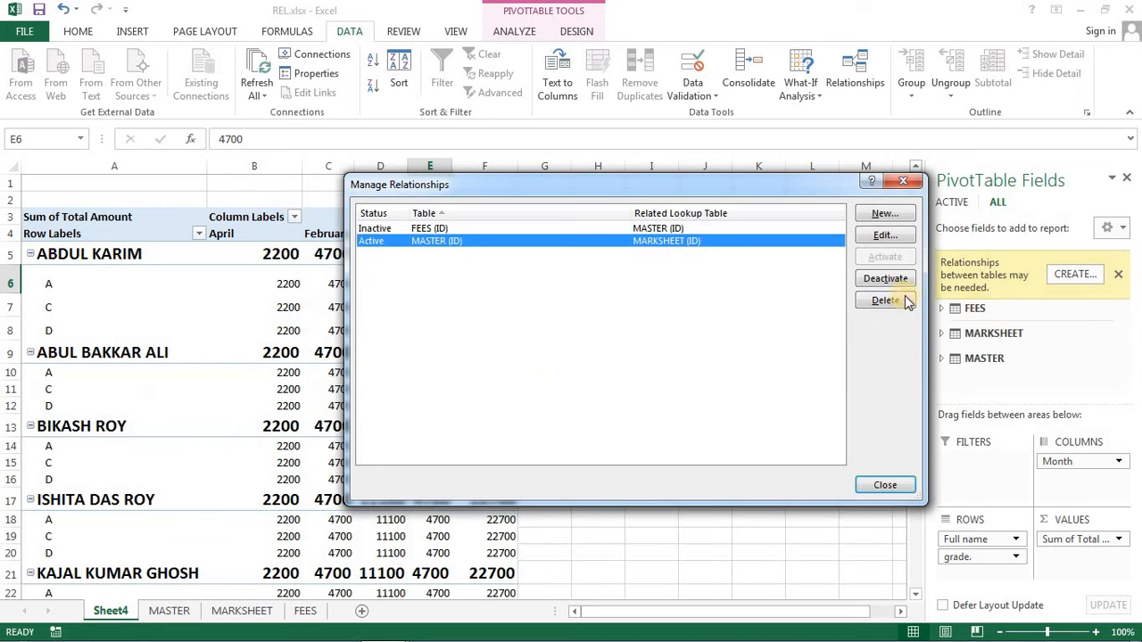
{"action": "left_click", "coordinate": [883, 279]}
{"action": "left_click", "coordinate": [549, 373]}
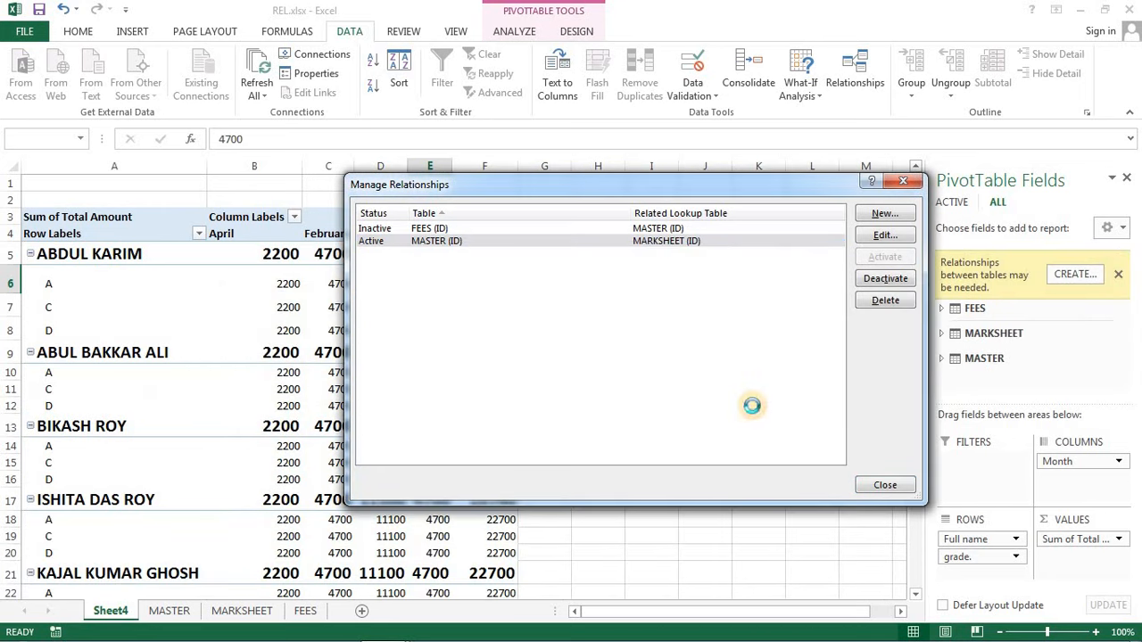
{"action": "left_click", "coordinate": [881, 484]}
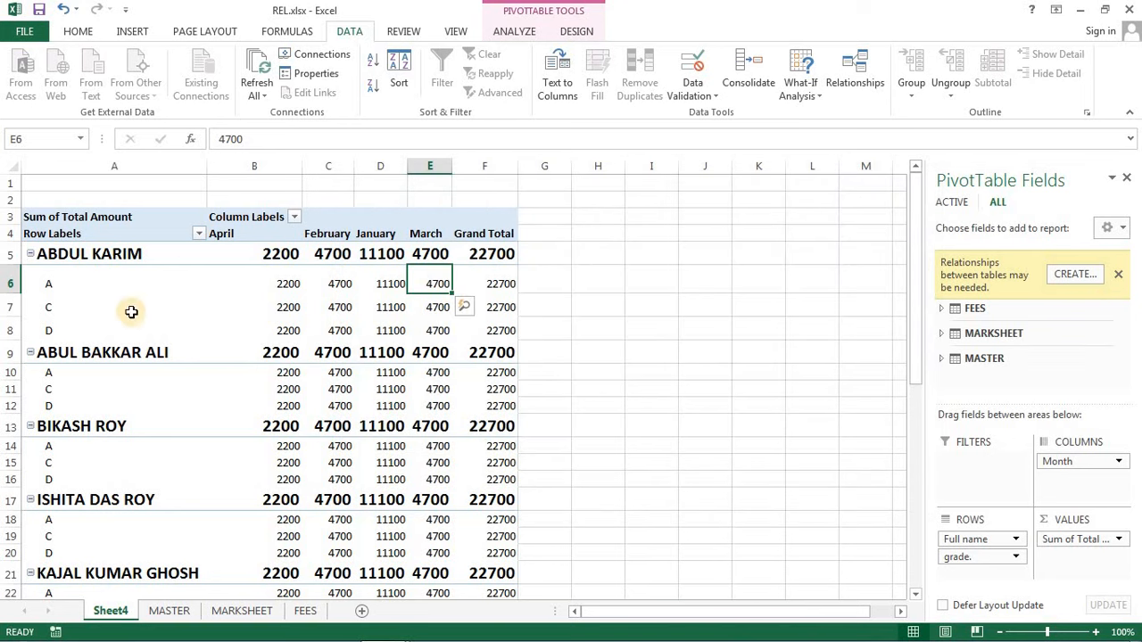
Examine the monthly amounts shown under each student and grade in the PivotTable.
{"action": "left_click_drag", "start_coordinate": [246, 279], "coordinate": [486, 500]}
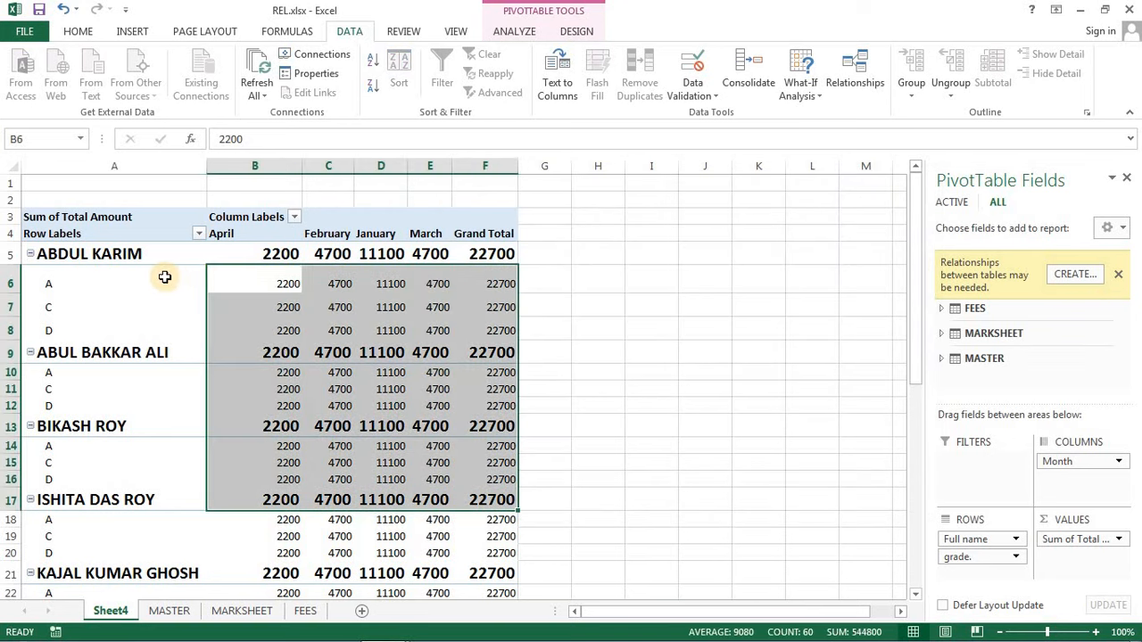
{"action": "left_click_drag", "start_coordinate": [163, 278], "coordinate": [430, 548]}
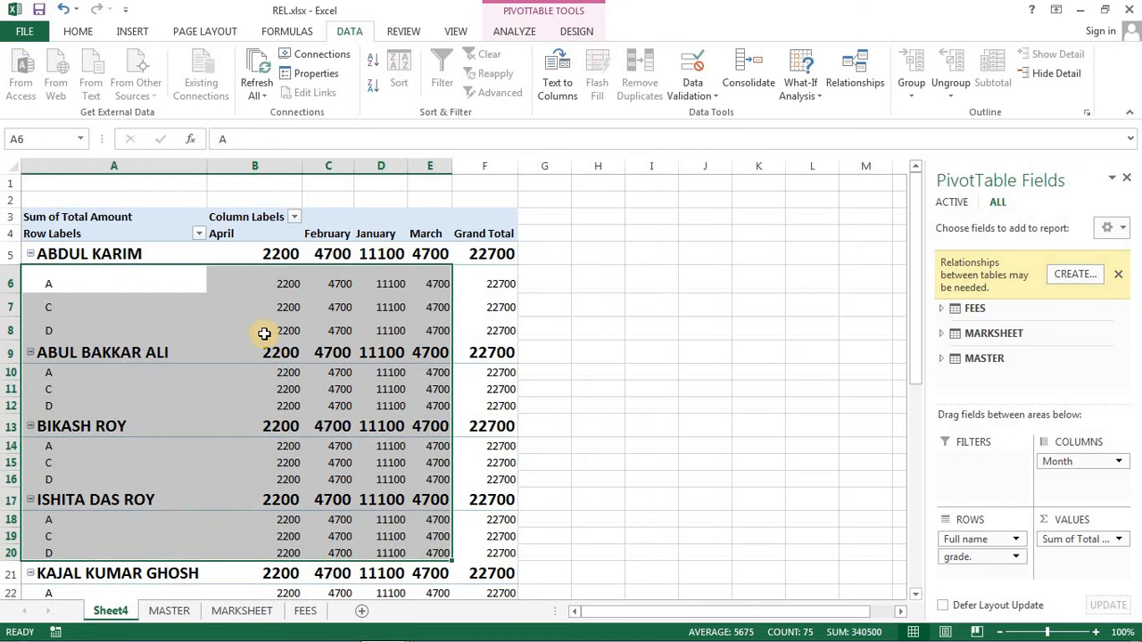
{"action": "mouse_move", "coordinate": [264, 333]}
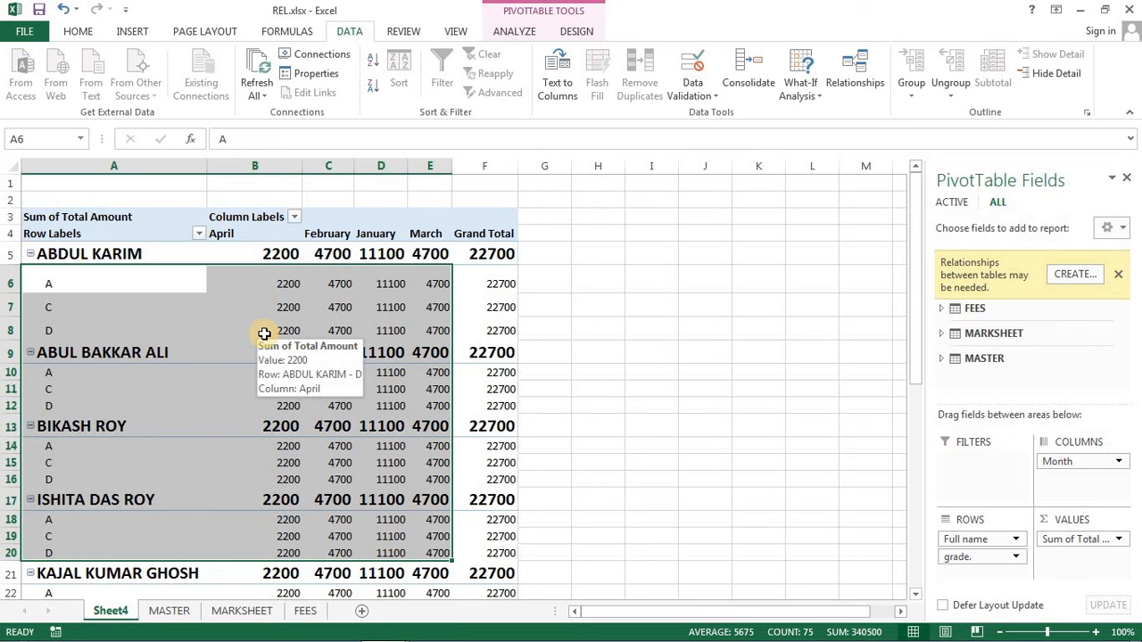